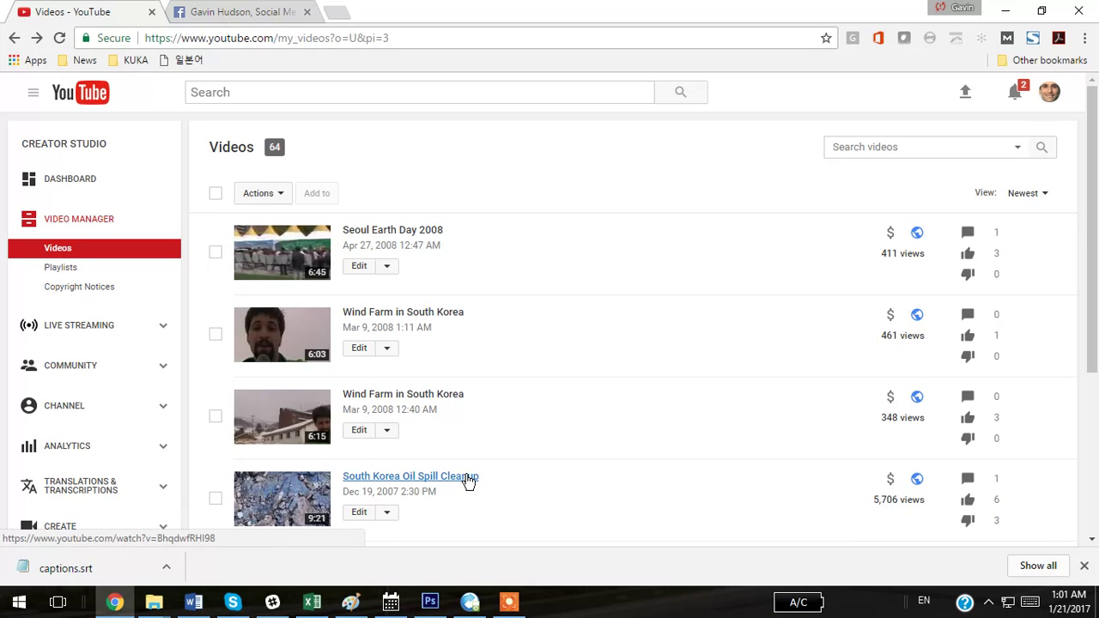
Open the subtitles and closed captions settings of the "South Korea Oil Spill Cleanup" video
{"action": "left_click", "coordinate": [387, 515]}
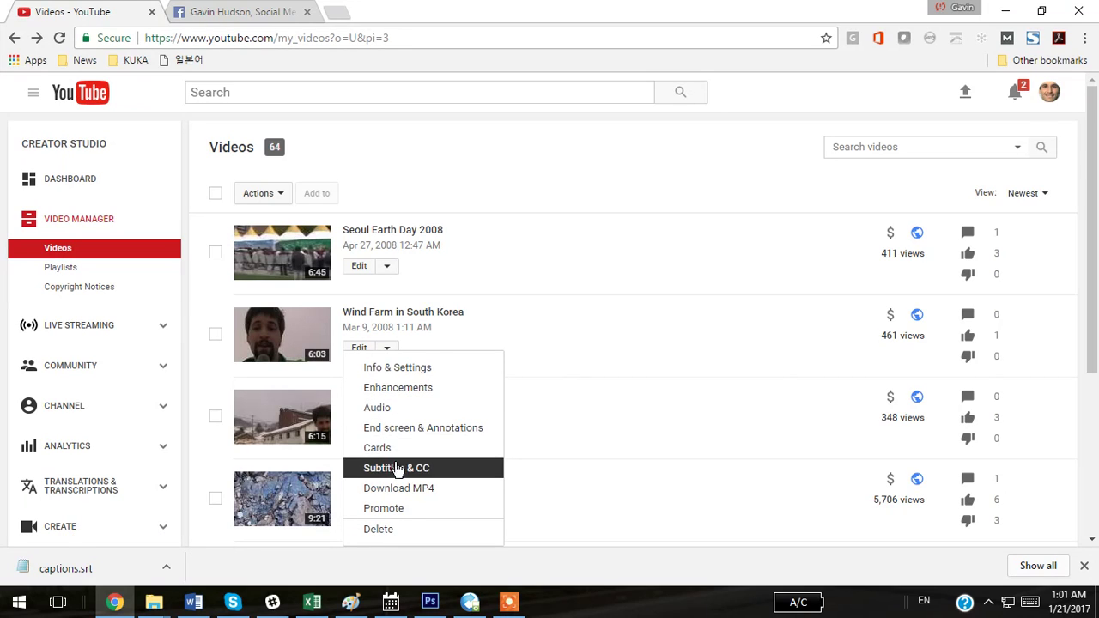
{"action": "left_click", "coordinate": [559, 488]}
{"action": "left_click", "coordinate": [450, 479]}
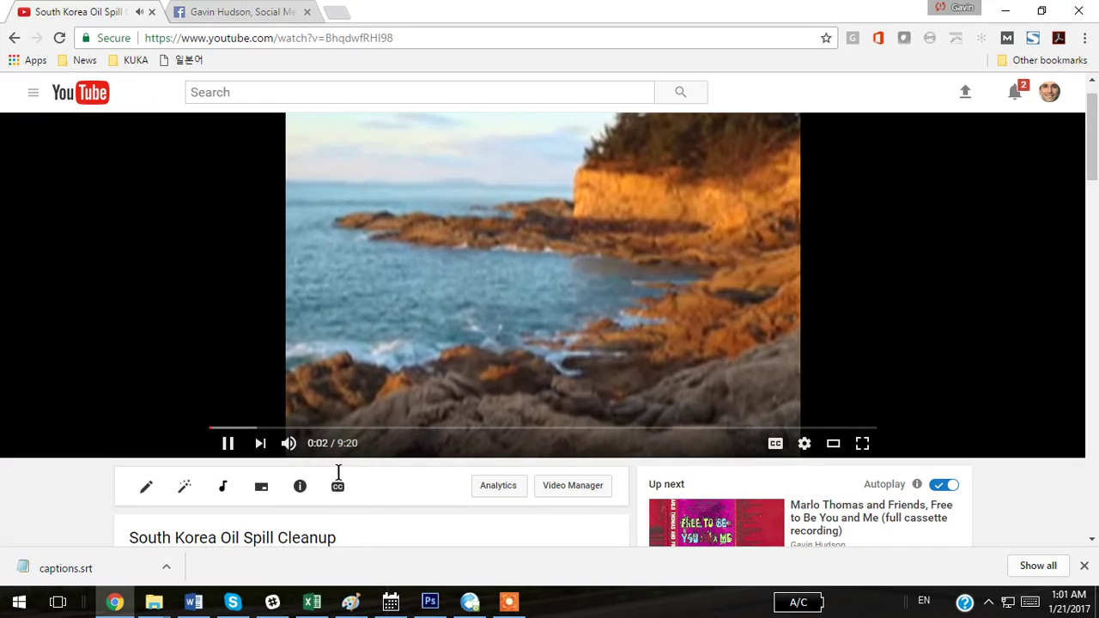
{"action": "left_click", "coordinate": [339, 489]}
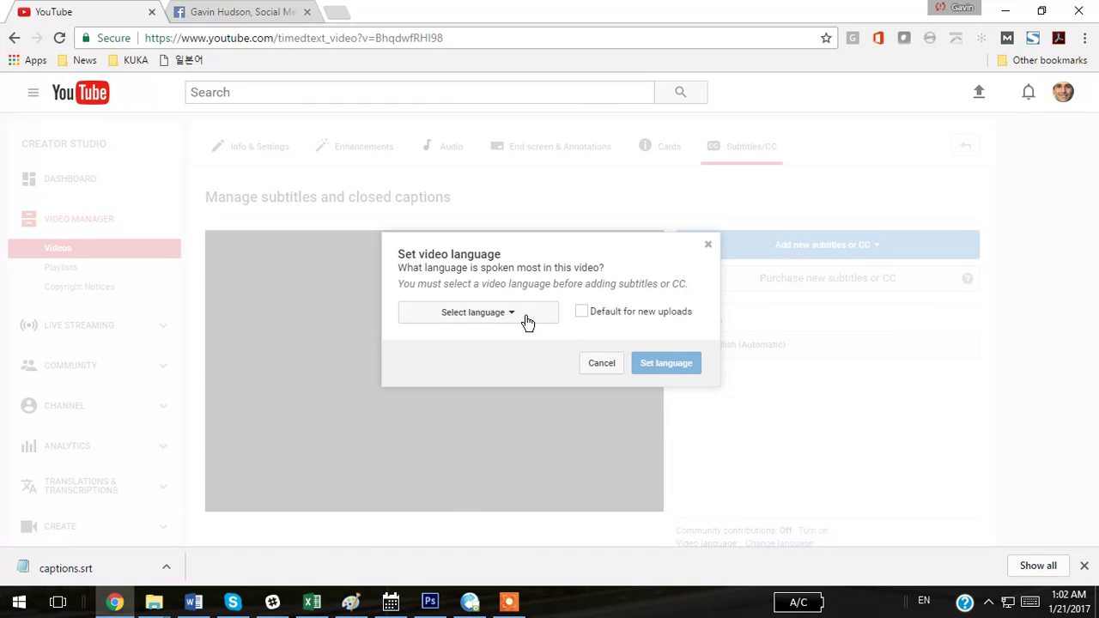
Set the video language to English and make it the default for new uploads
{"action": "left_click", "coordinate": [526, 320]}
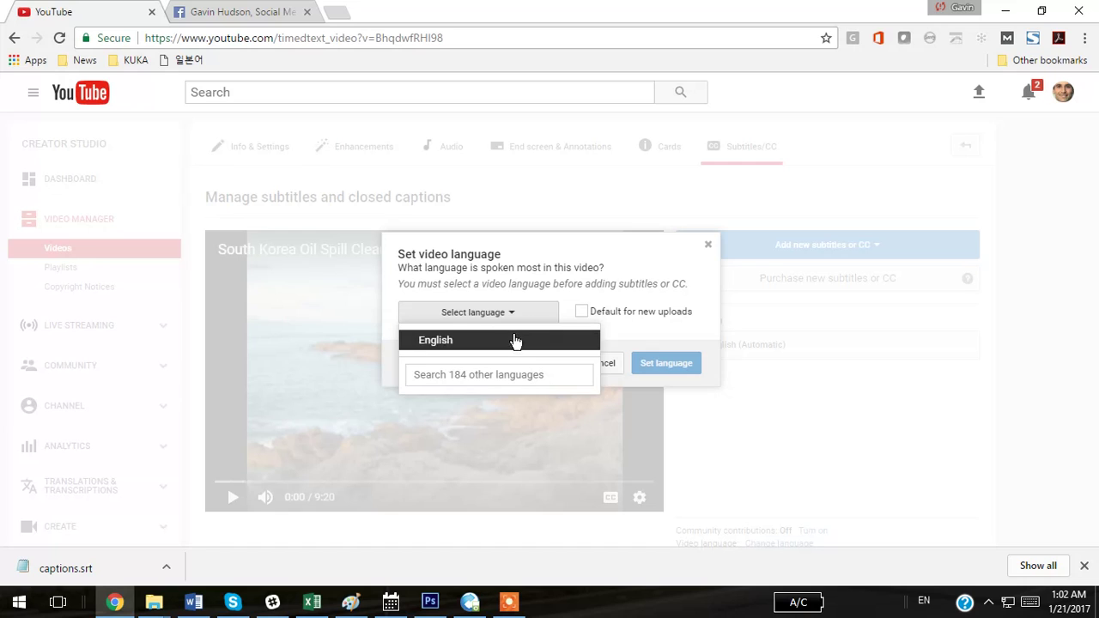
{"action": "left_click", "coordinate": [504, 340]}
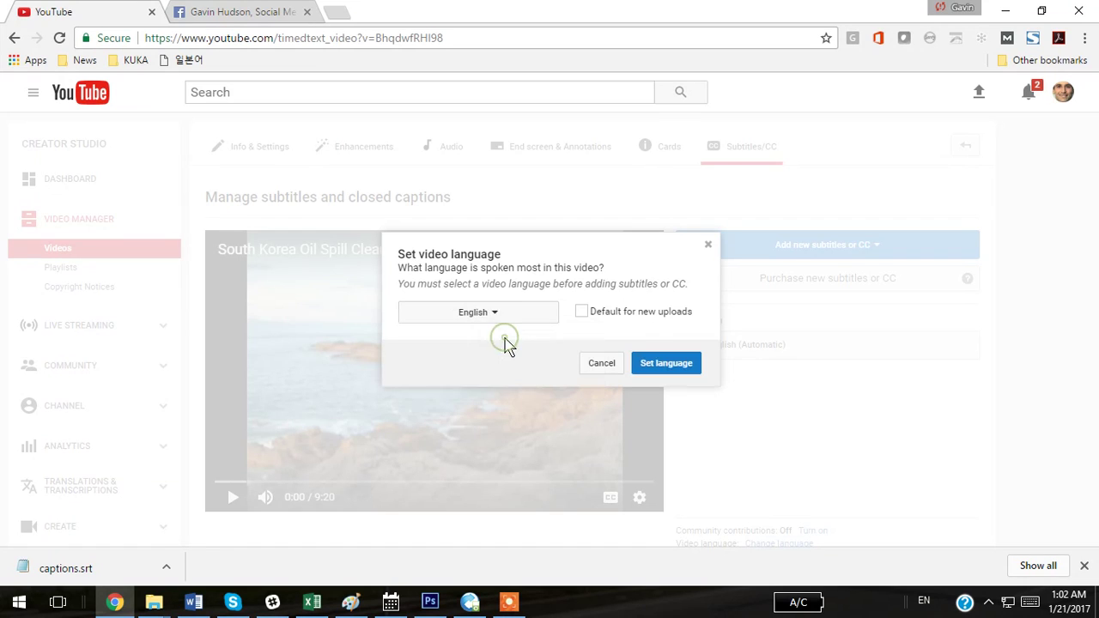
{"action": "left_click", "coordinate": [588, 314]}
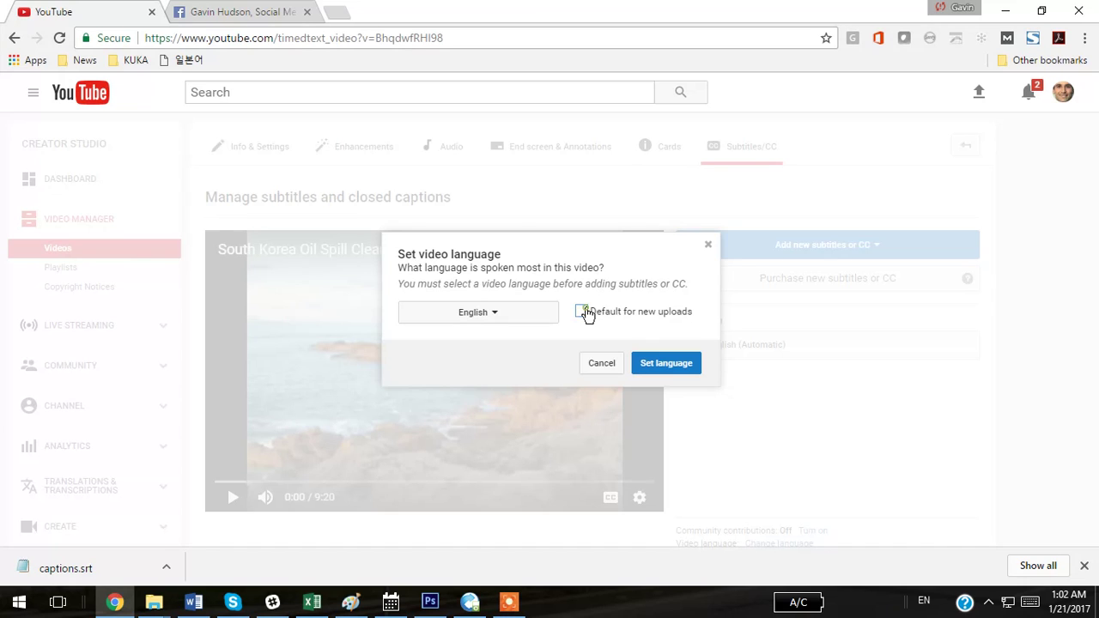
{"action": "left_click", "coordinate": [667, 364]}
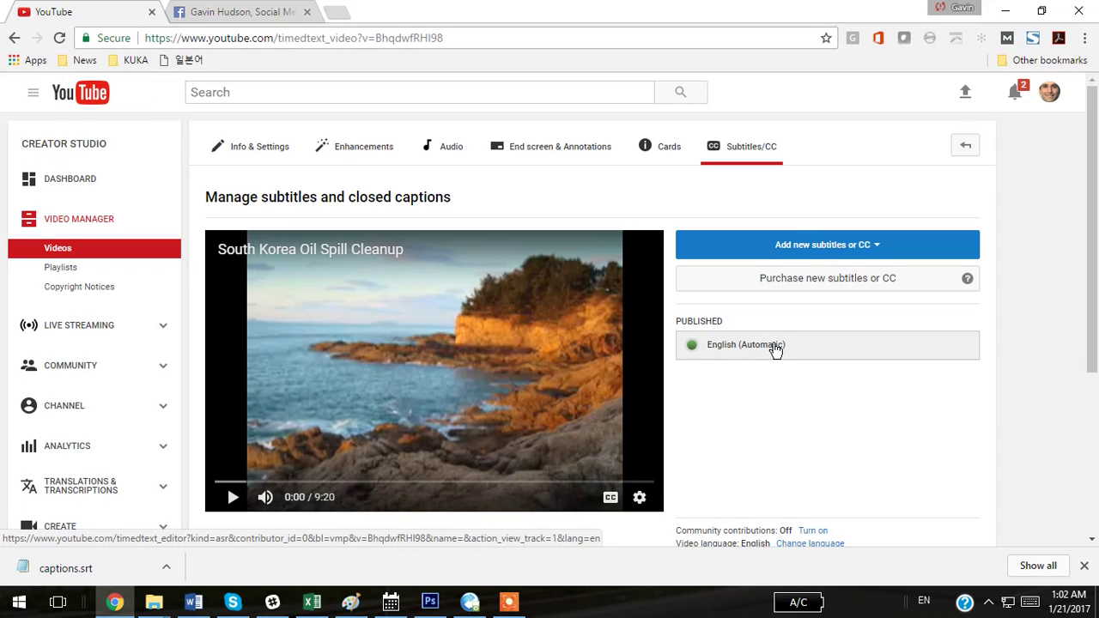
Open the English (Automatic) subtitles for editing and change the first caption's opening word to "The"
{"action": "left_click", "coordinate": [775, 347]}
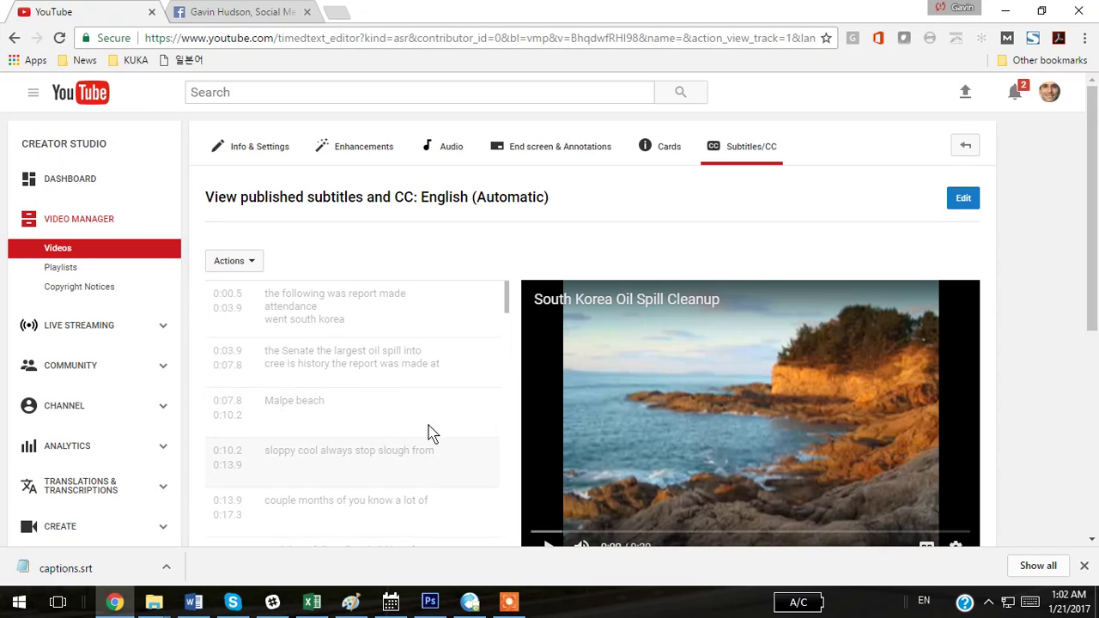
{"action": "left_click", "coordinate": [965, 199]}
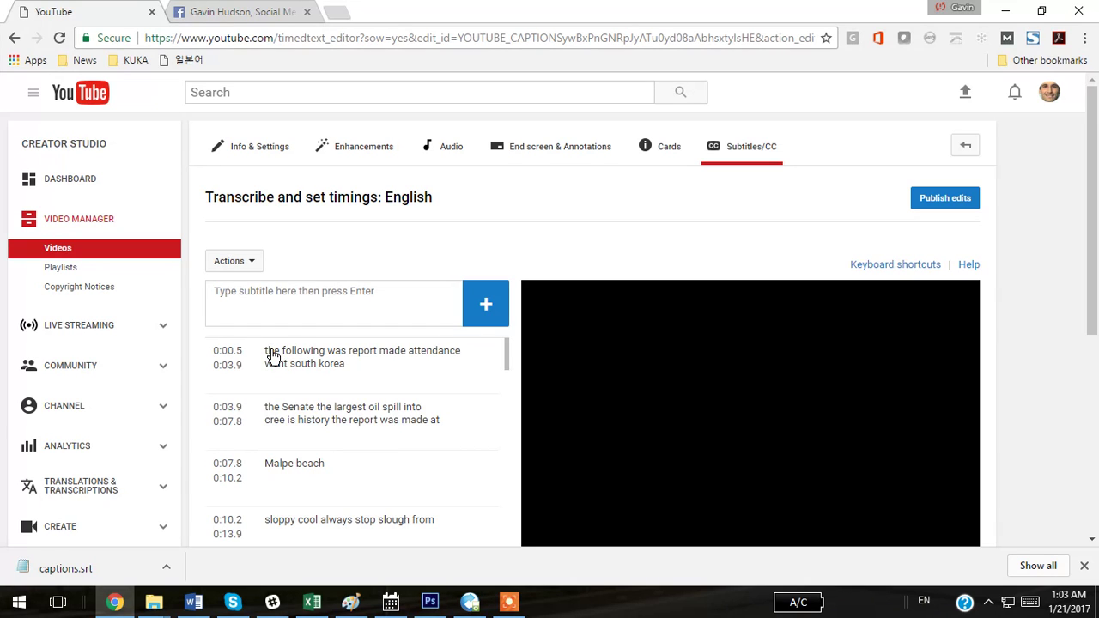
{"action": "left_click", "coordinate": [265, 355]}
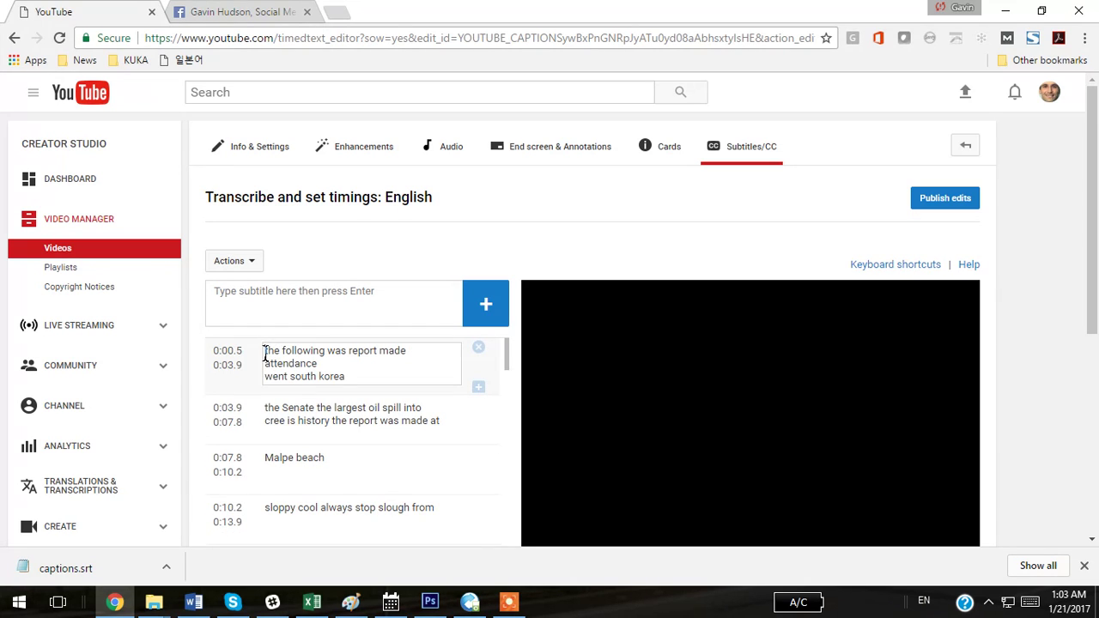
{"action": "key", "text": "Delete"}
{"action": "key", "text": "Delete"}
{"action": "type", "text": "hT"}
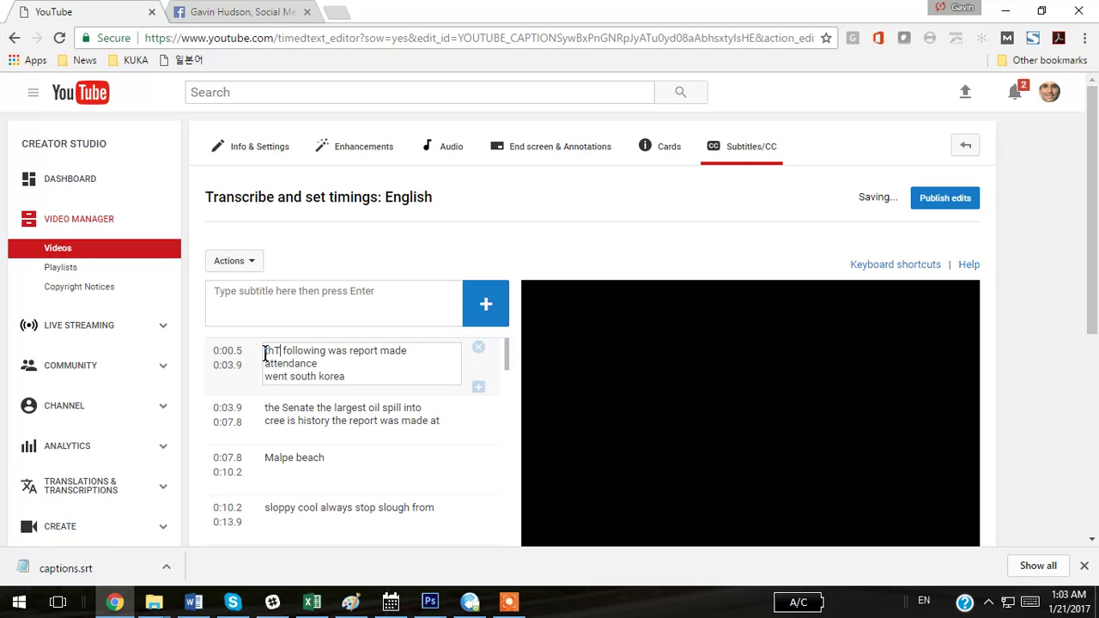
{"action": "key", "text": "BackSpace"}
{"action": "key", "text": "BackSpace"}
{"action": "key", "text": "BackSpace"}
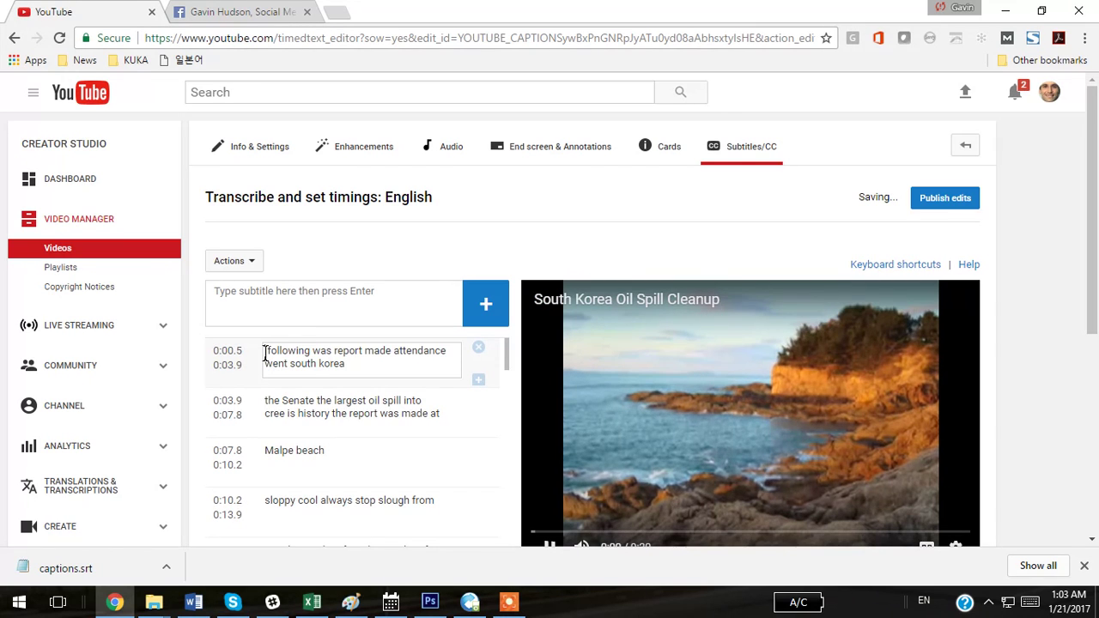
{"action": "type", "text": "The"}
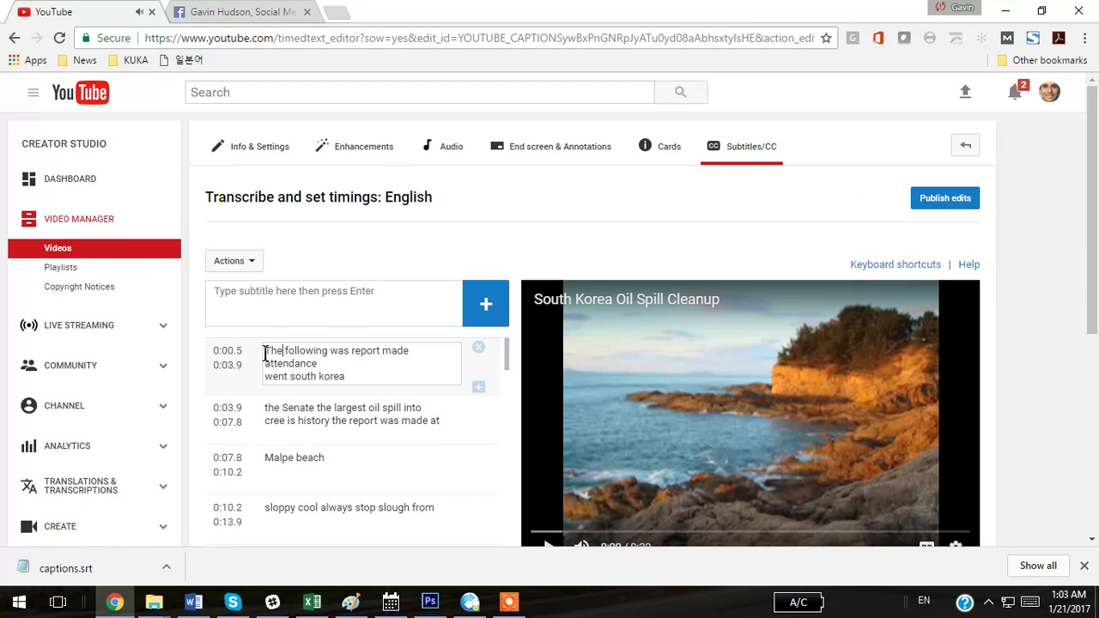
Capitalize "Korea" and add a period at the end of the first caption, and publish the edits
{"action": "left_click", "coordinate": [347, 377]}
{"action": "type", "text": "."}
{"action": "left_click", "coordinate": [323, 380]}
{"action": "key", "text": "BackSpace"}
{"action": "type", "text": "K"}
{"action": "left_click", "coordinate": [954, 202]}
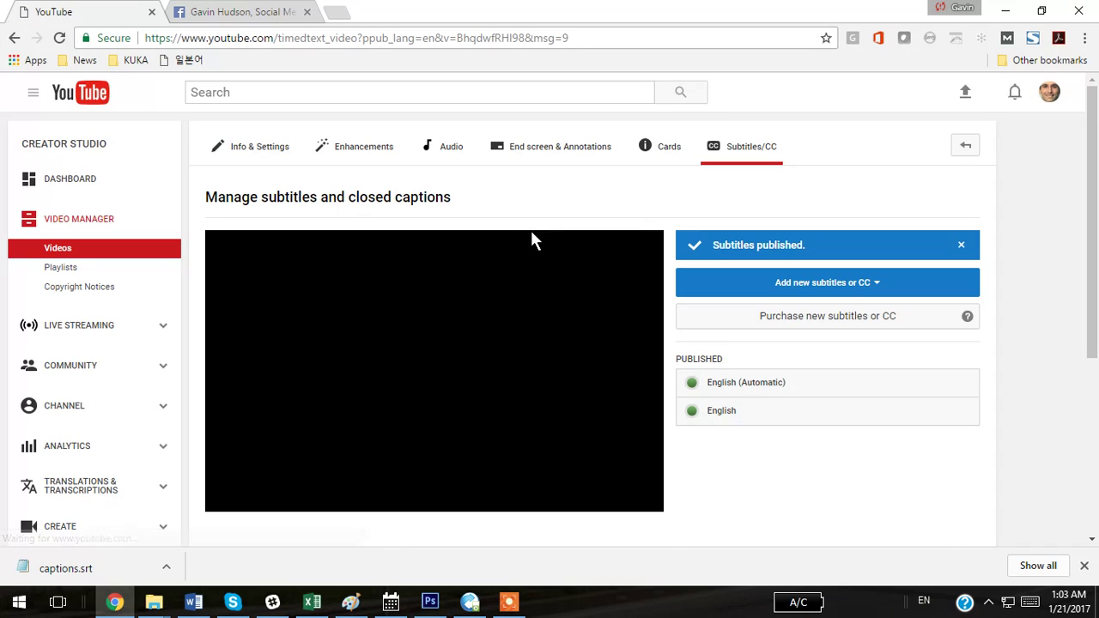
Open the published English subtitles and download them in .srt format
{"action": "left_click", "coordinate": [766, 423]}
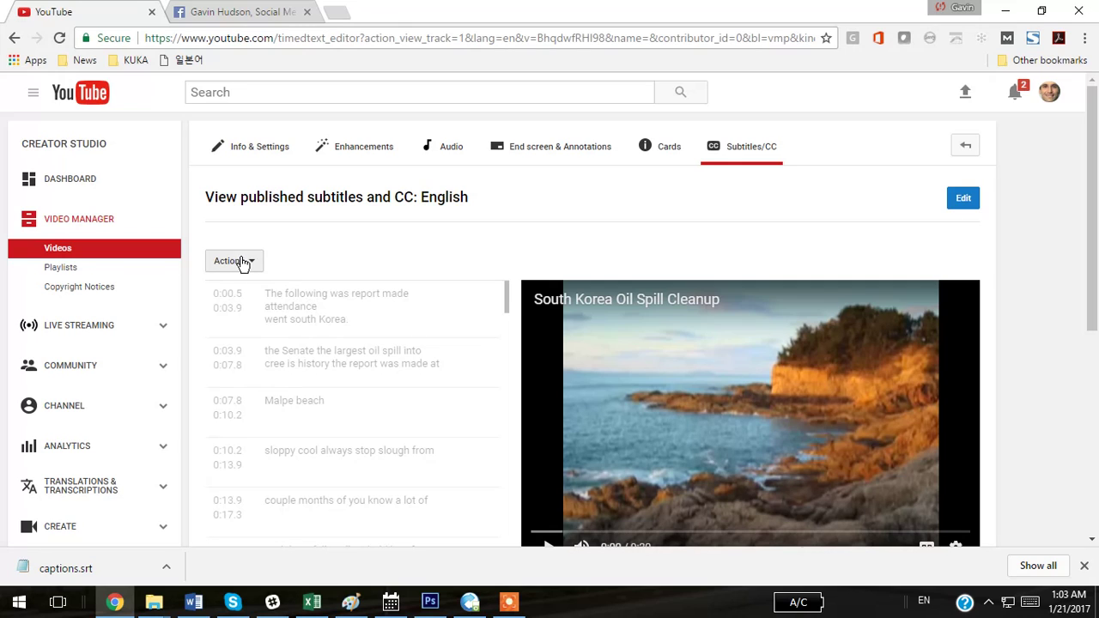
{"action": "left_click", "coordinate": [244, 263]}
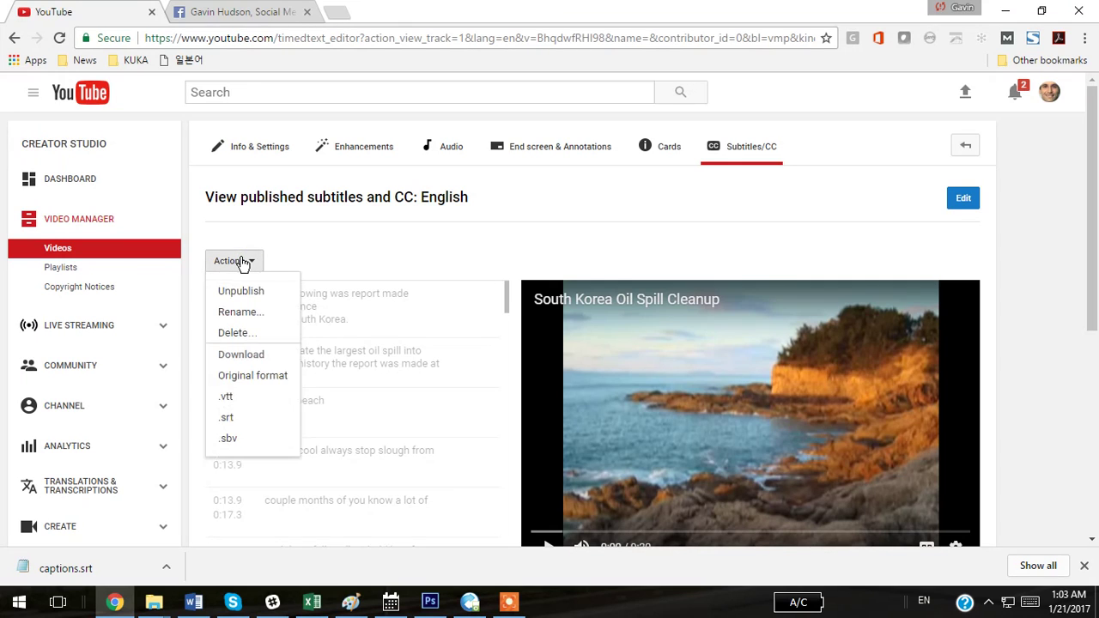
{"action": "left_click", "coordinate": [227, 417]}
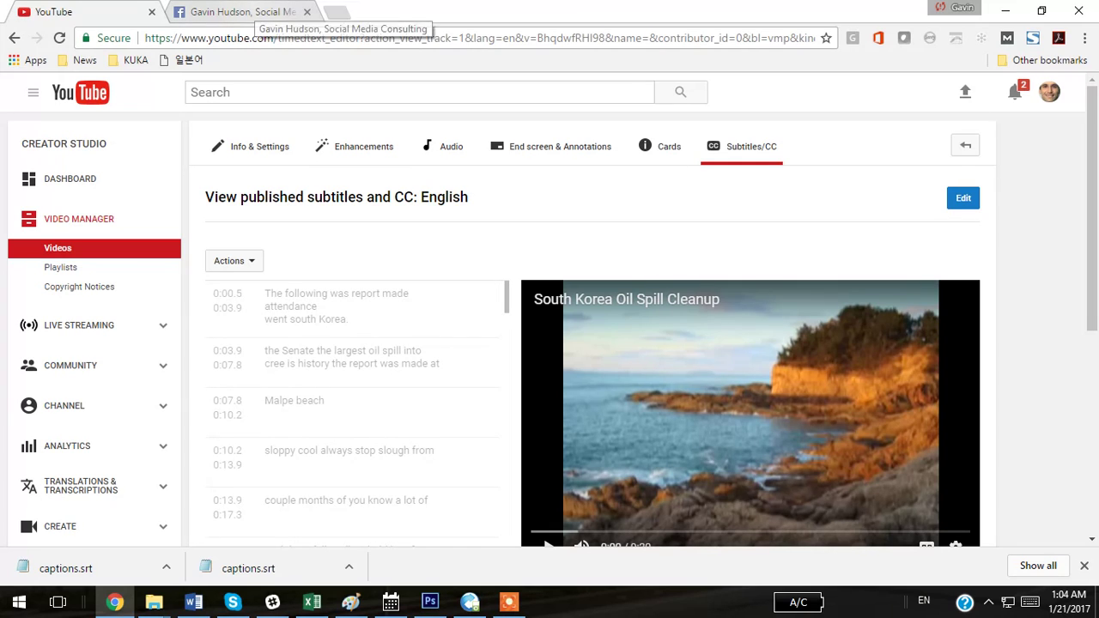
Switch to File Explorer and examine the full name of the watermark tutorial's .srt file, highlighting its ".en_US" suffix
{"action": "mouse_move", "coordinate": [168, 607]}
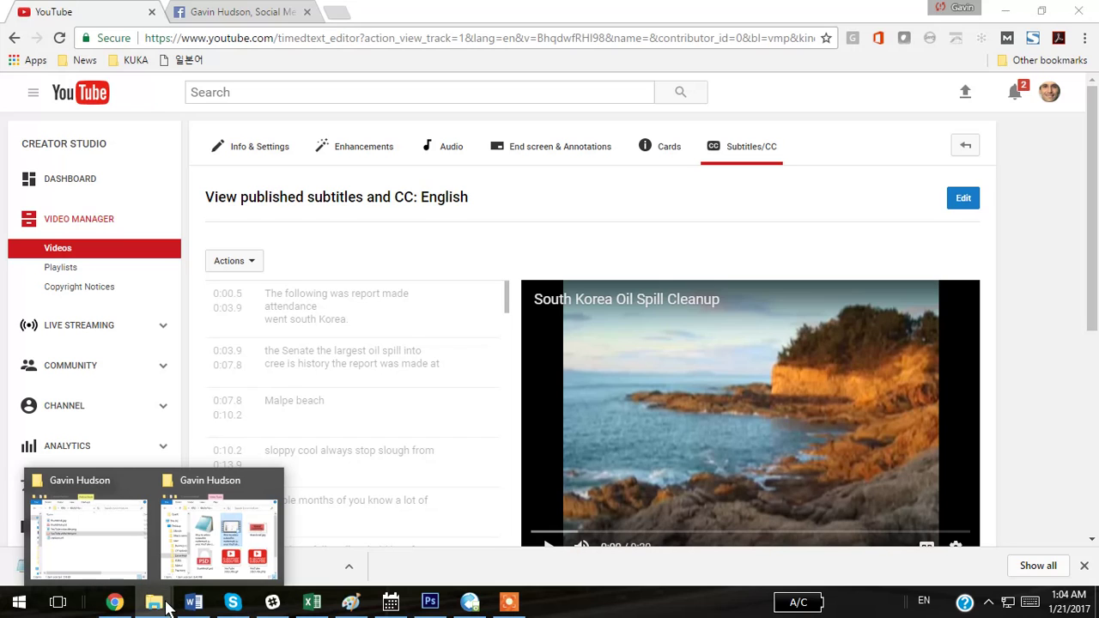
{"action": "left_click", "coordinate": [206, 541]}
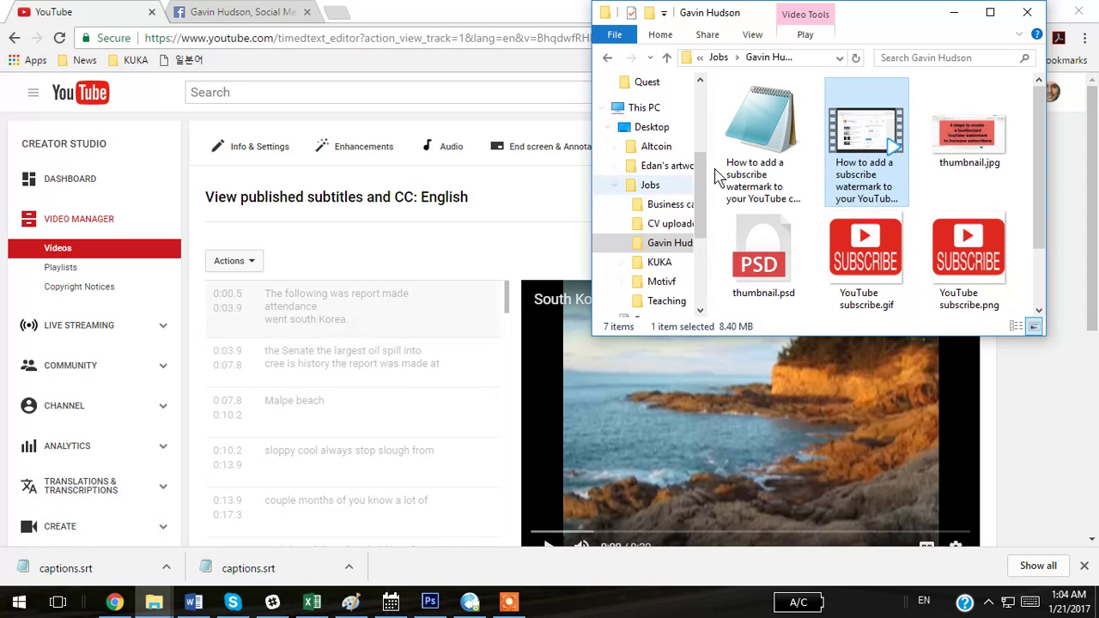
{"action": "left_click_drag", "start_coordinate": [710, 172], "coordinate": [620, 176]}
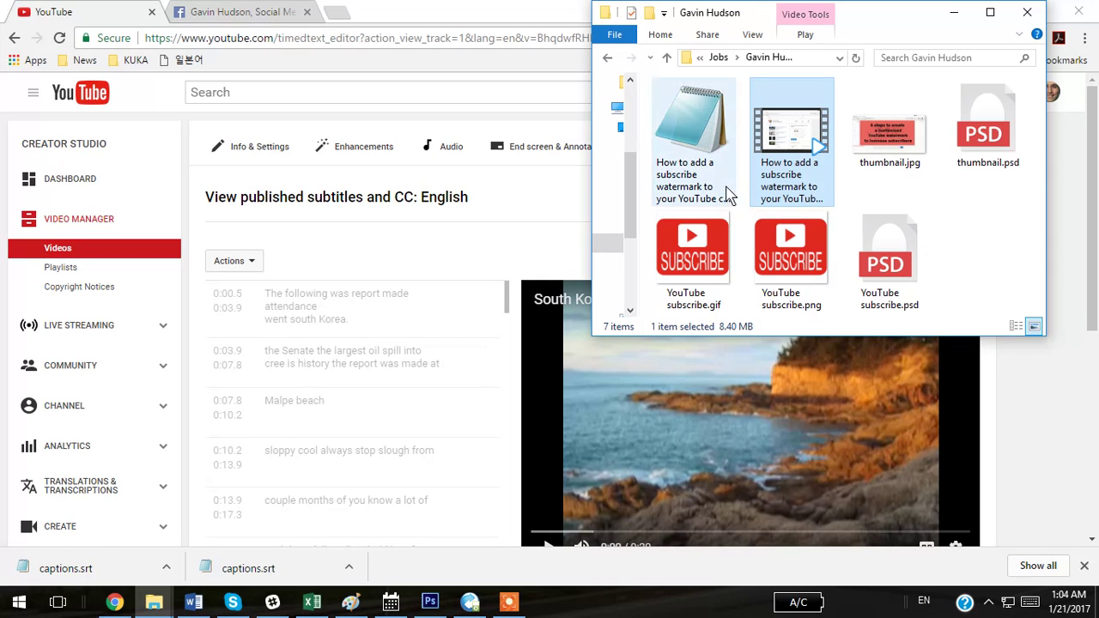
{"action": "left_click", "coordinate": [679, 187]}
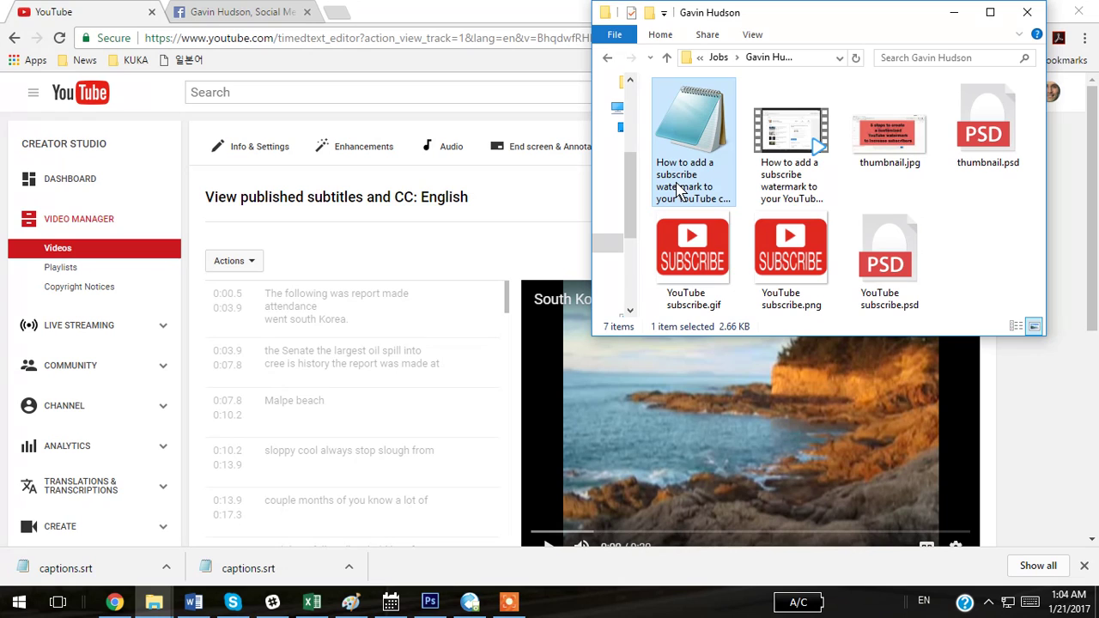
{"action": "left_click", "coordinate": [678, 188]}
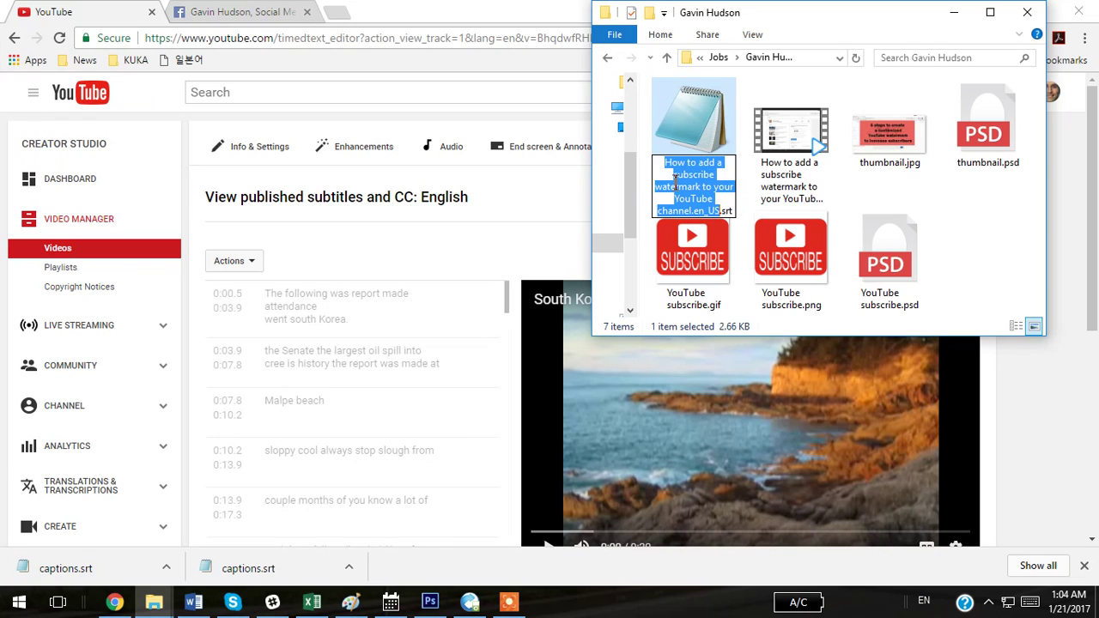
{"action": "left_click", "coordinate": [676, 182]}
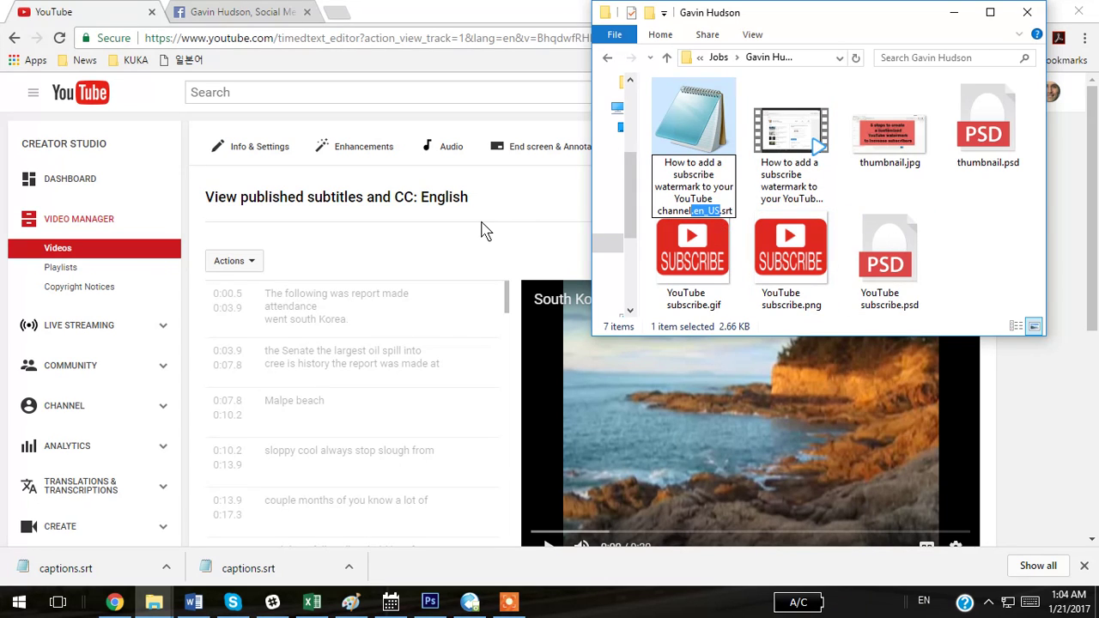
Switch to the Facebook page and upload the video "How to add a subscribe watermark to your YouTube channel.mp4" as a new post
{"action": "left_click", "coordinate": [239, 12]}
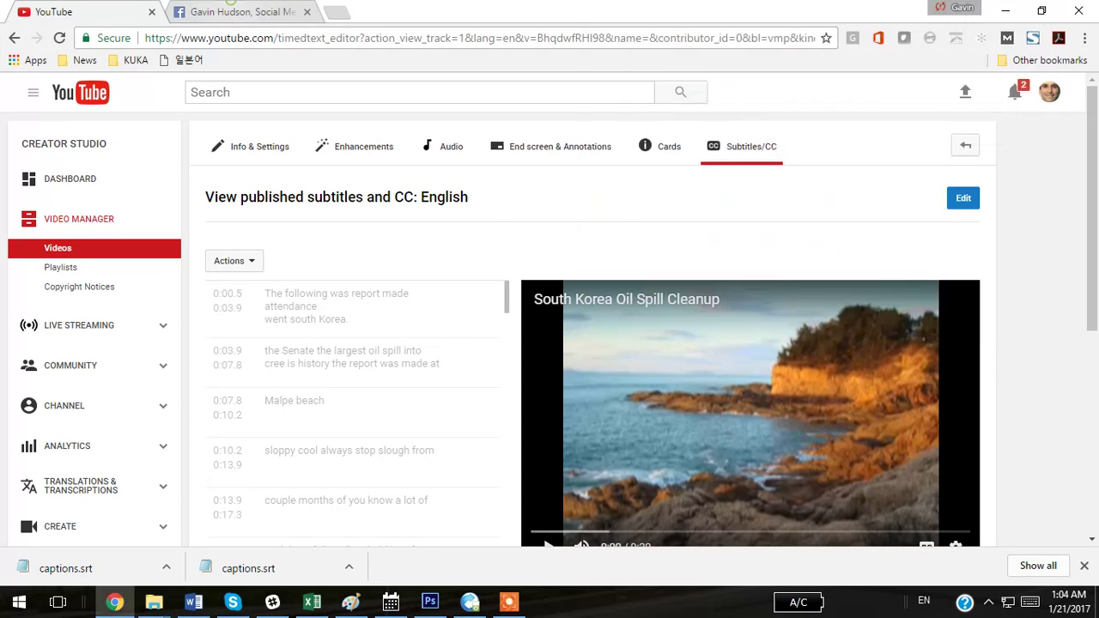
{"action": "left_click", "coordinate": [444, 178]}
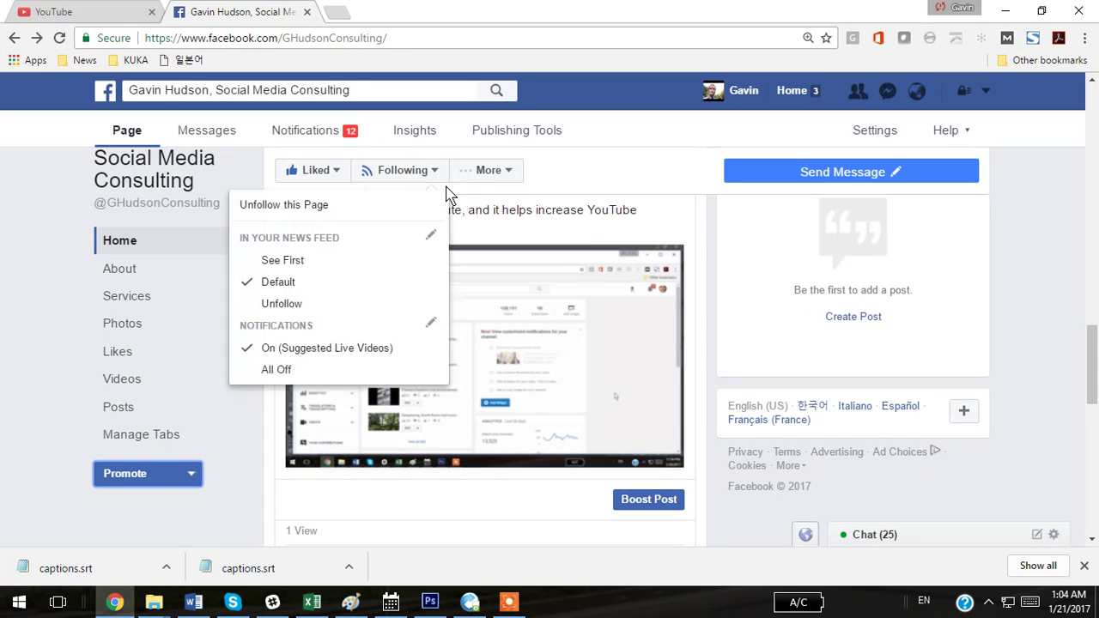
{"action": "left_click", "coordinate": [599, 245]}
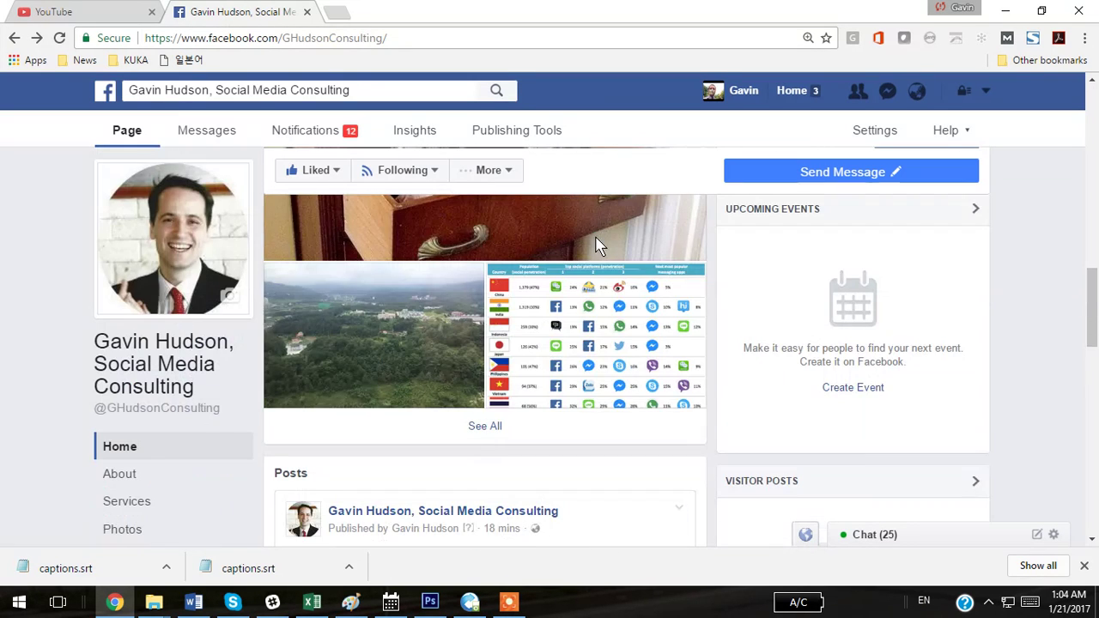
{"action": "scroll", "coordinate": [599, 246], "scroll_direction": "up", "scroll_amount": 5}
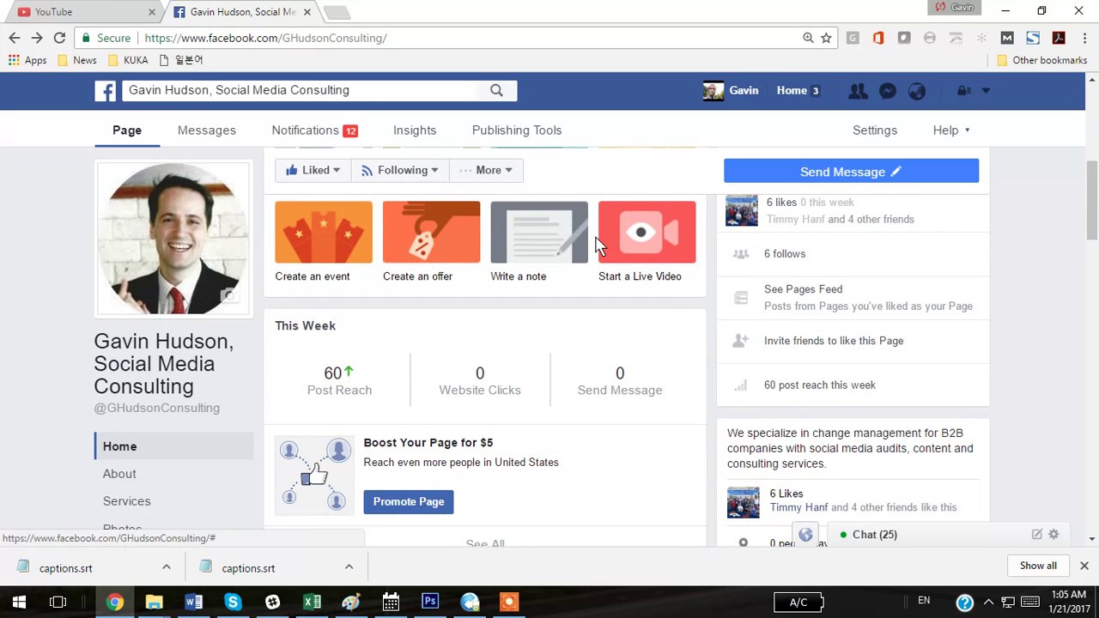
{"action": "scroll", "coordinate": [599, 245], "scroll_direction": "up", "scroll_amount": 3}
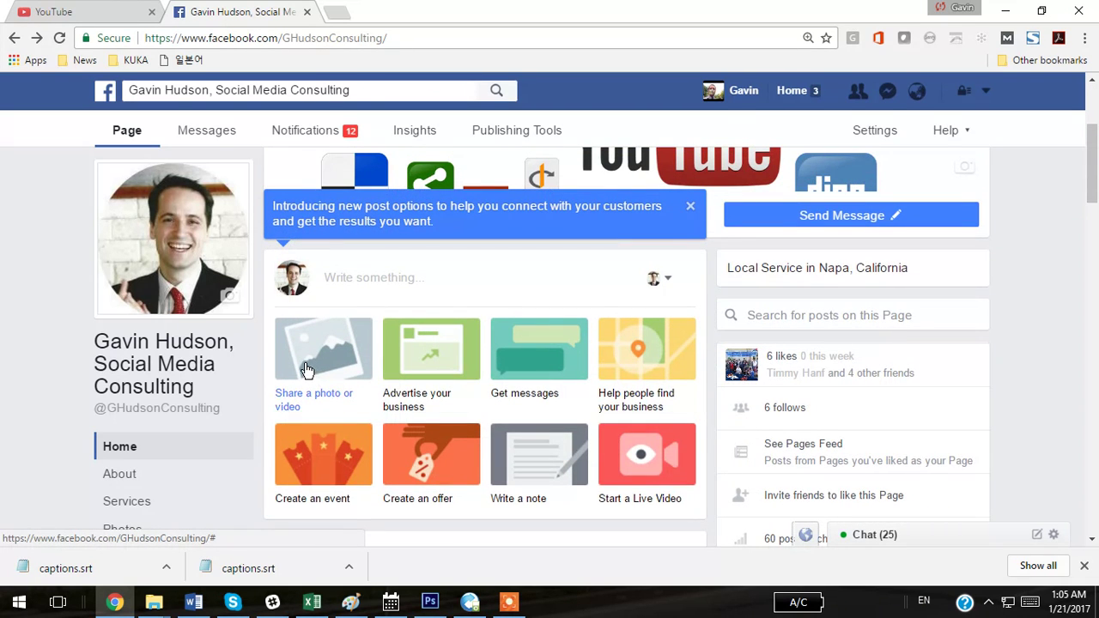
{"action": "left_click", "coordinate": [306, 369]}
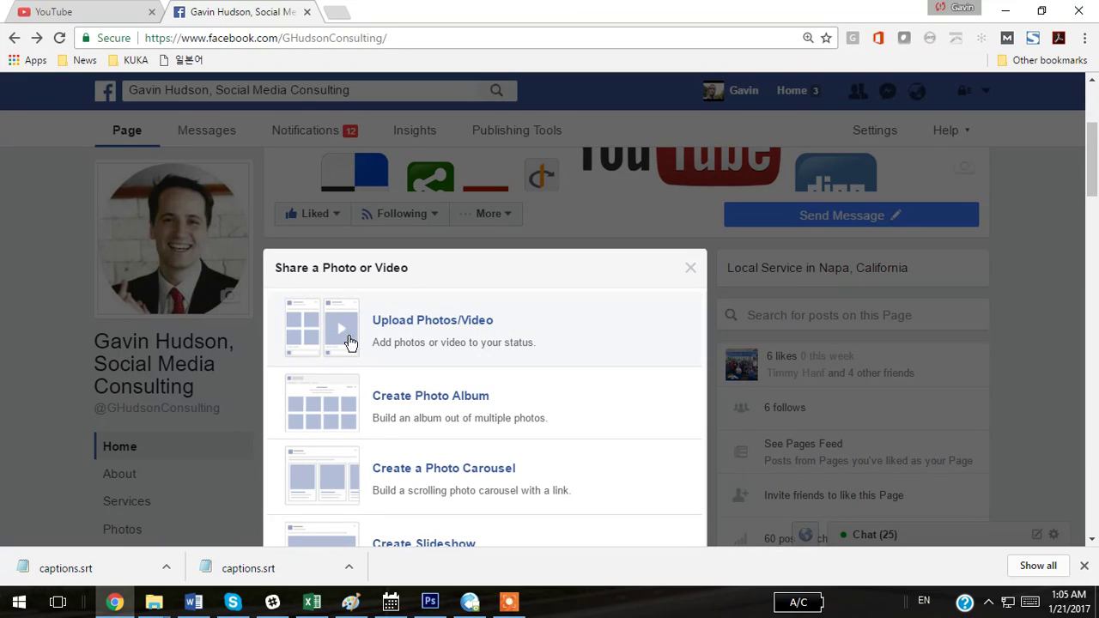
{"action": "left_click", "coordinate": [400, 322]}
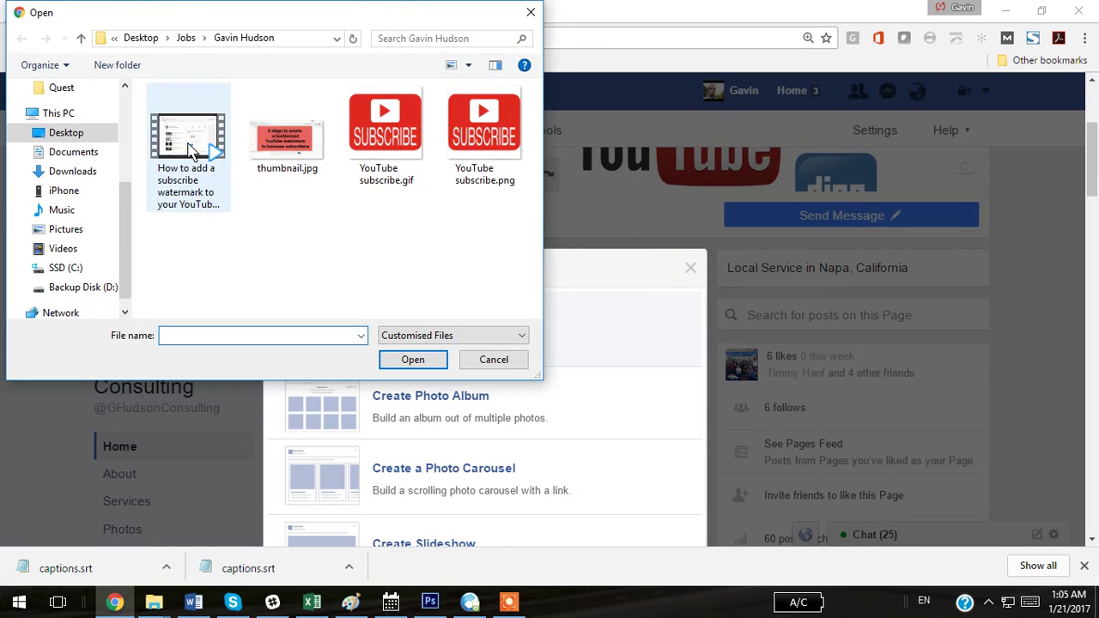
{"action": "double_click", "coordinate": [189, 145]}
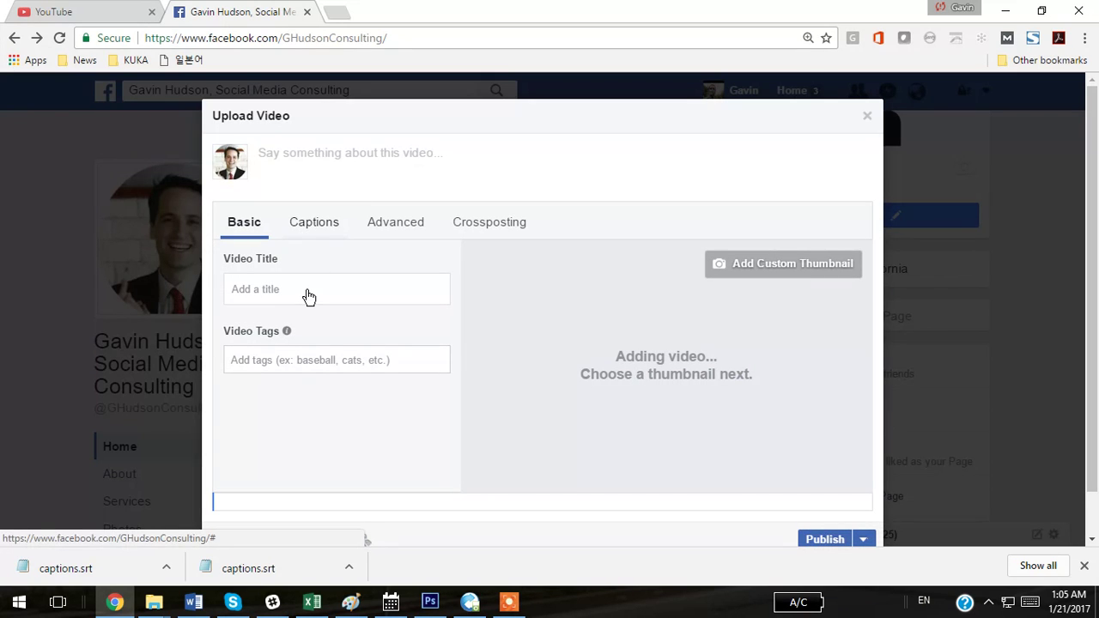
Copy the watermark tutorial video's file name from File Explorer and paste "How to add a subscribe watermark to your YouTube channel" as the Facebook video title
{"action": "mouse_move", "coordinate": [158, 604]}
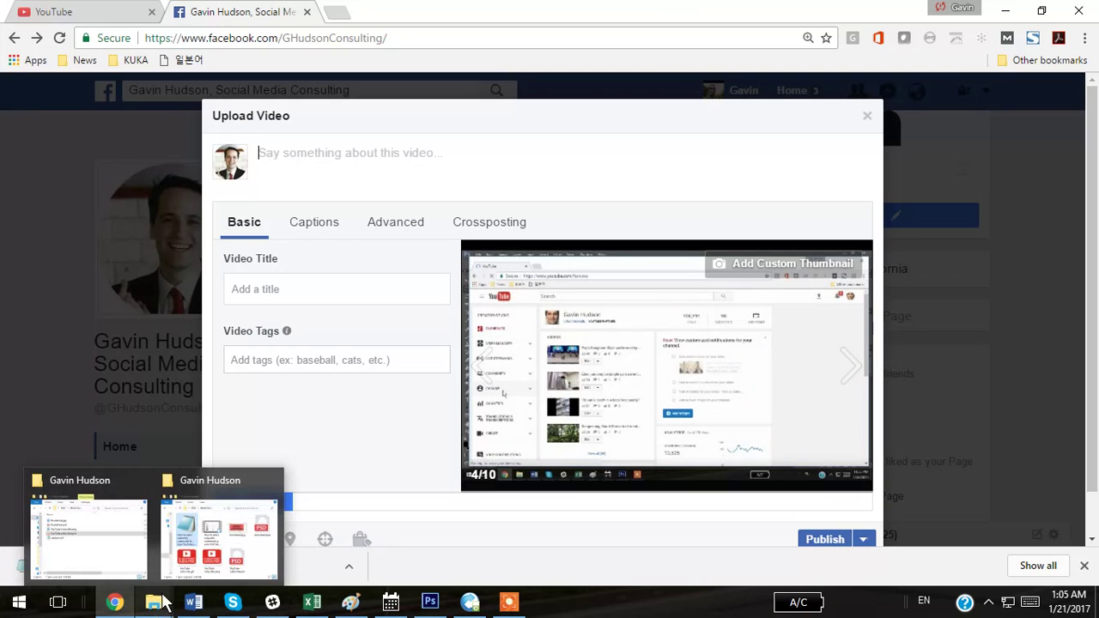
{"action": "left_click", "coordinate": [193, 545]}
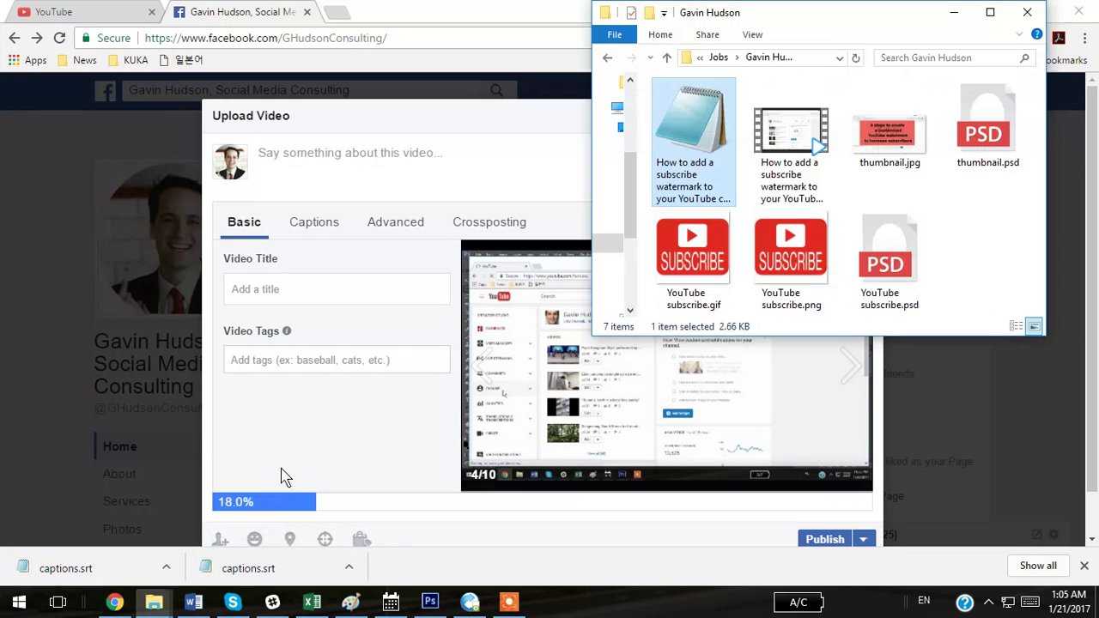
{"action": "left_click", "coordinate": [775, 182]}
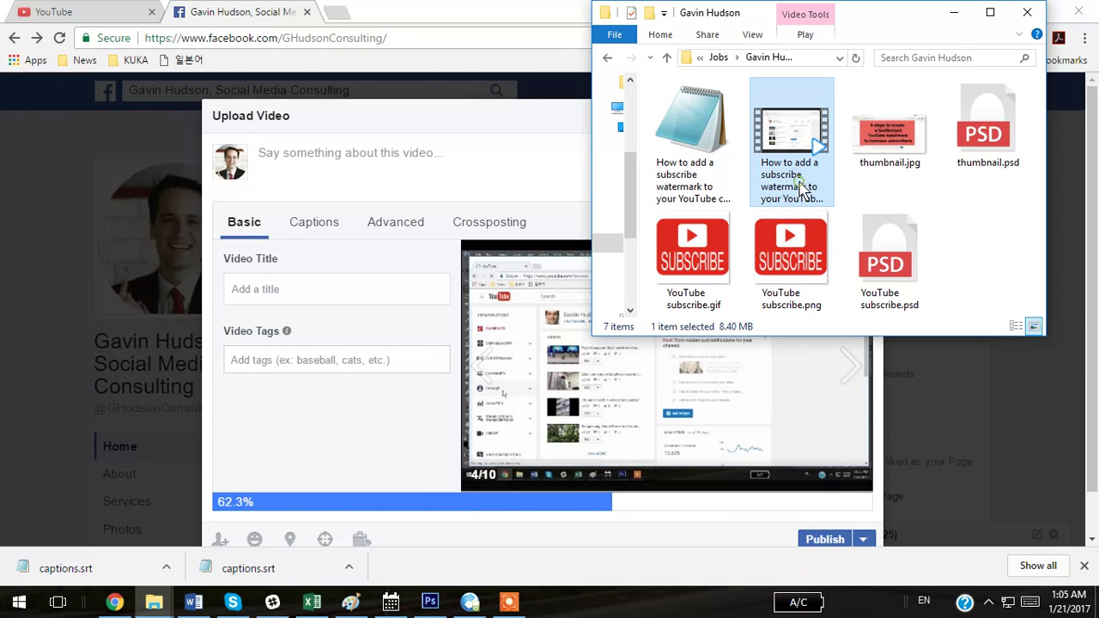
{"action": "left_click", "coordinate": [798, 183]}
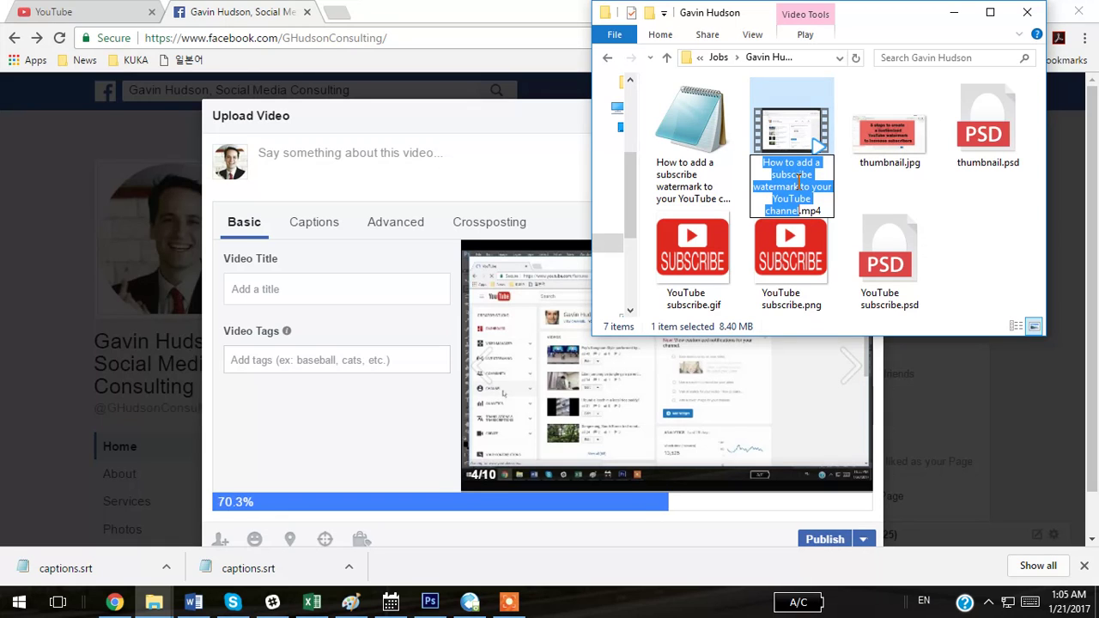
{"action": "left_click", "coordinate": [319, 290]}
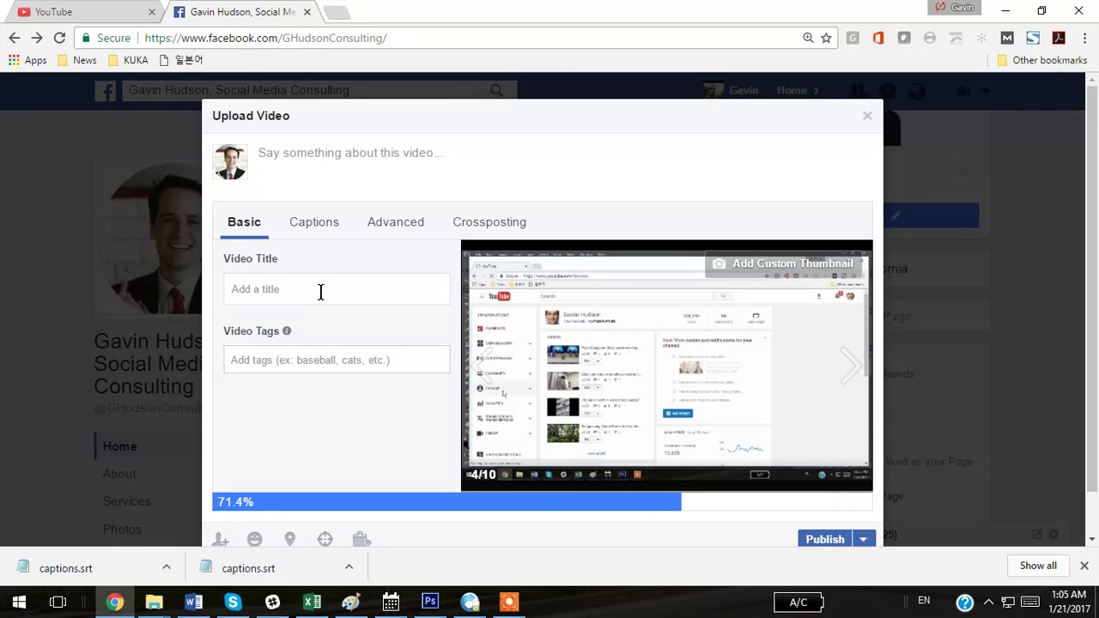
{"action": "left_click", "coordinate": [320, 292]}
{"action": "key", "text": "ctrl+v"}
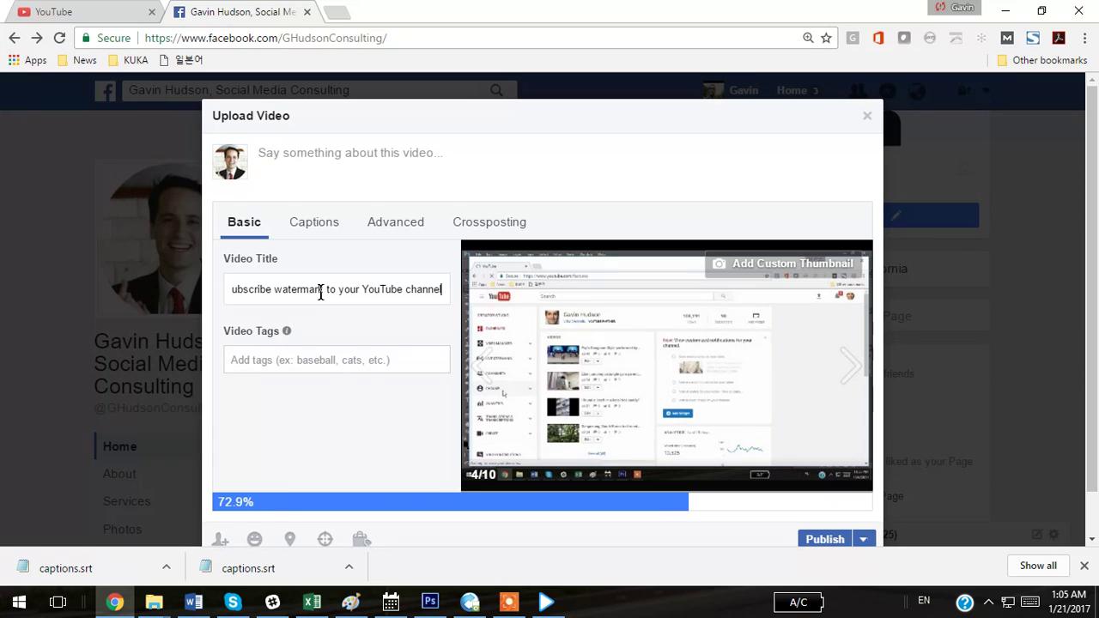
Open the caption settings of the video upload and close the PotPlayer window playing the watermark tutorial
{"action": "left_click", "coordinate": [295, 223]}
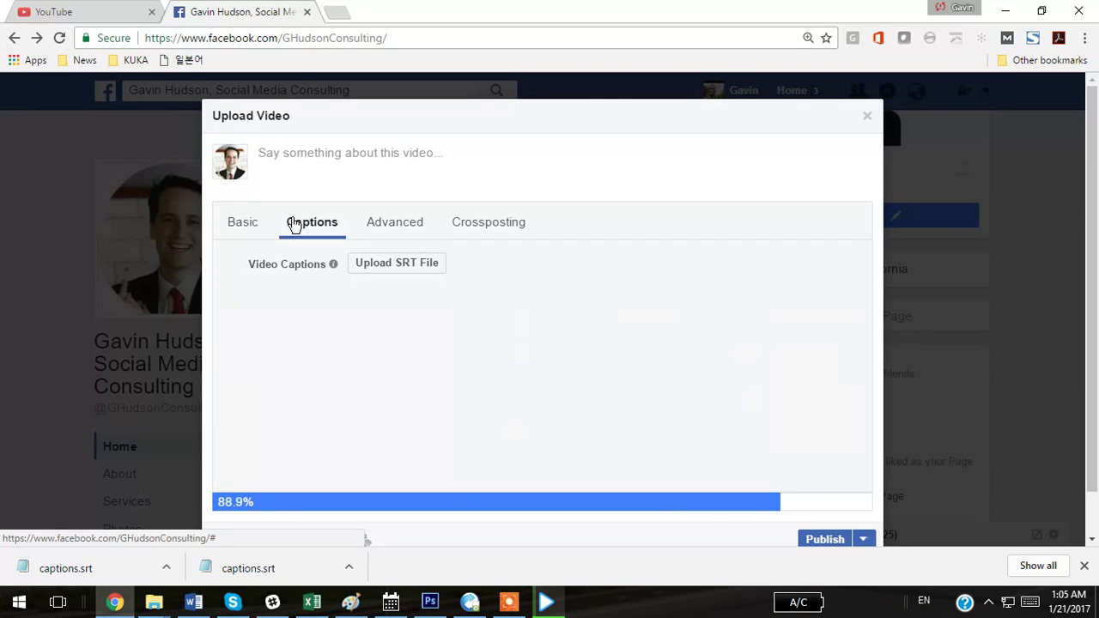
{"action": "left_click", "coordinate": [551, 605]}
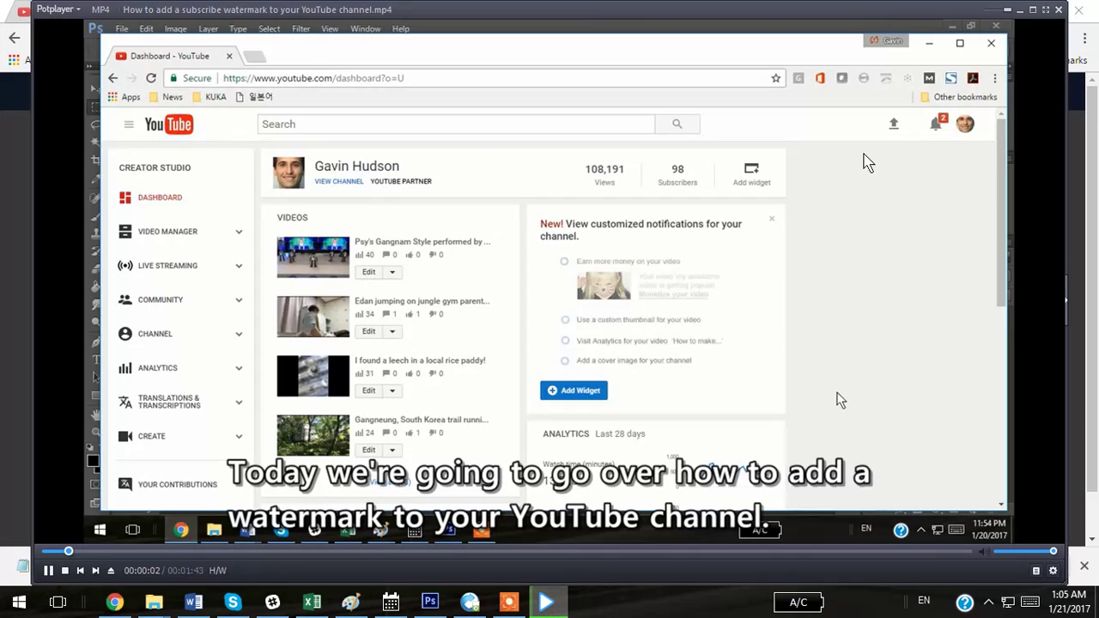
{"action": "left_click", "coordinate": [1060, 10]}
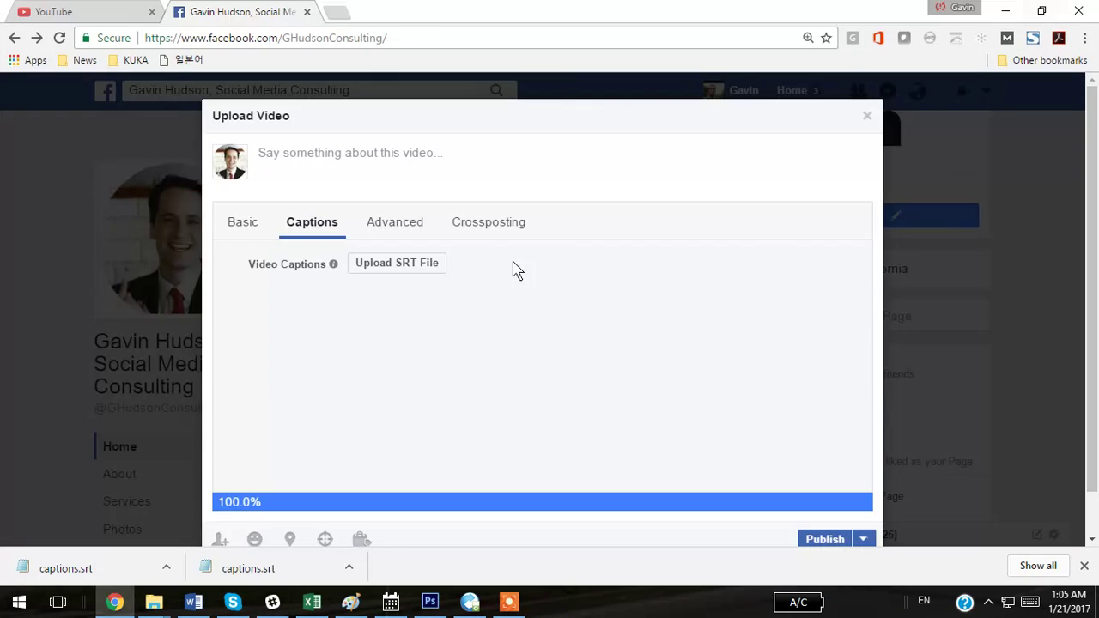
Attach "How to add a subscribe watermark to your YouTube channel.en_US.srt" as the video's captions and set the default language to English (US): en_US
{"action": "left_click", "coordinate": [385, 265]}
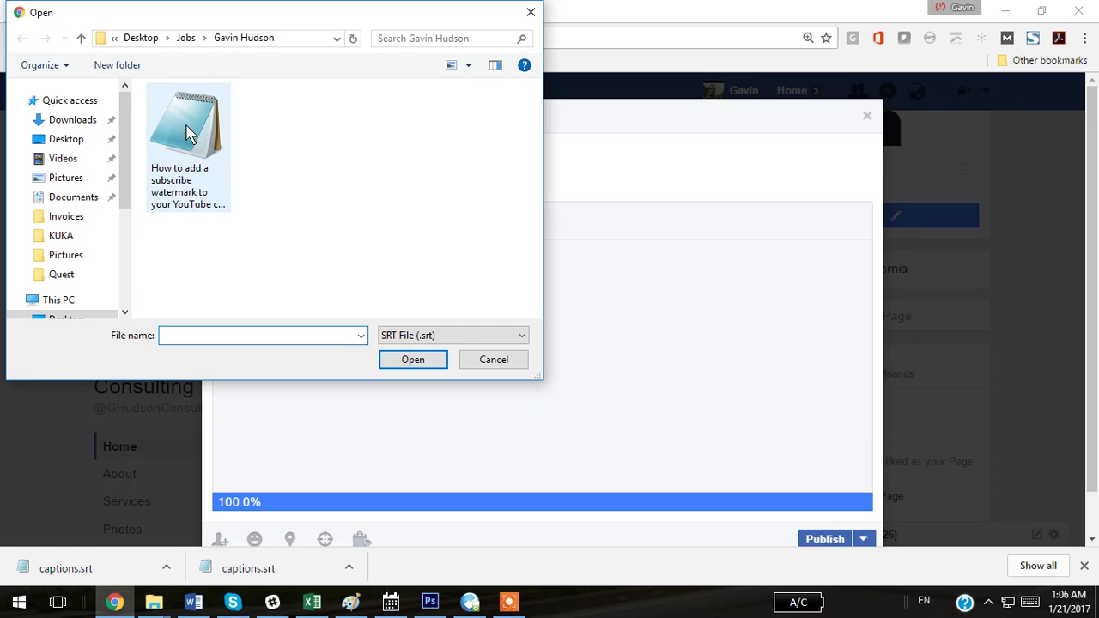
{"action": "left_click", "coordinate": [190, 192]}
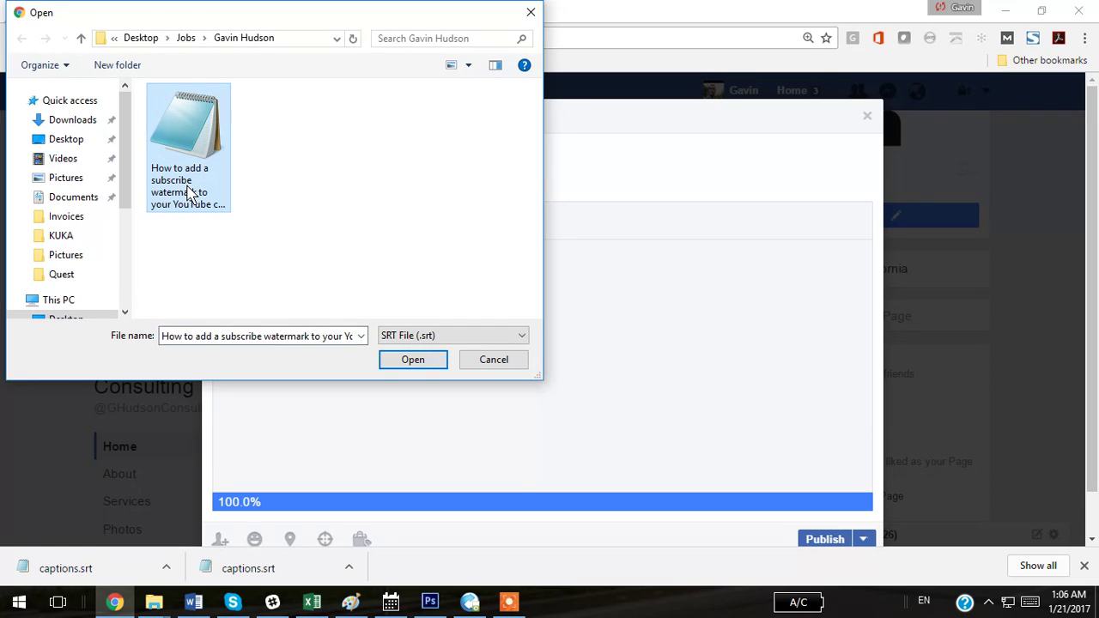
{"action": "left_click", "coordinate": [292, 336]}
{"action": "key", "text": "End"}
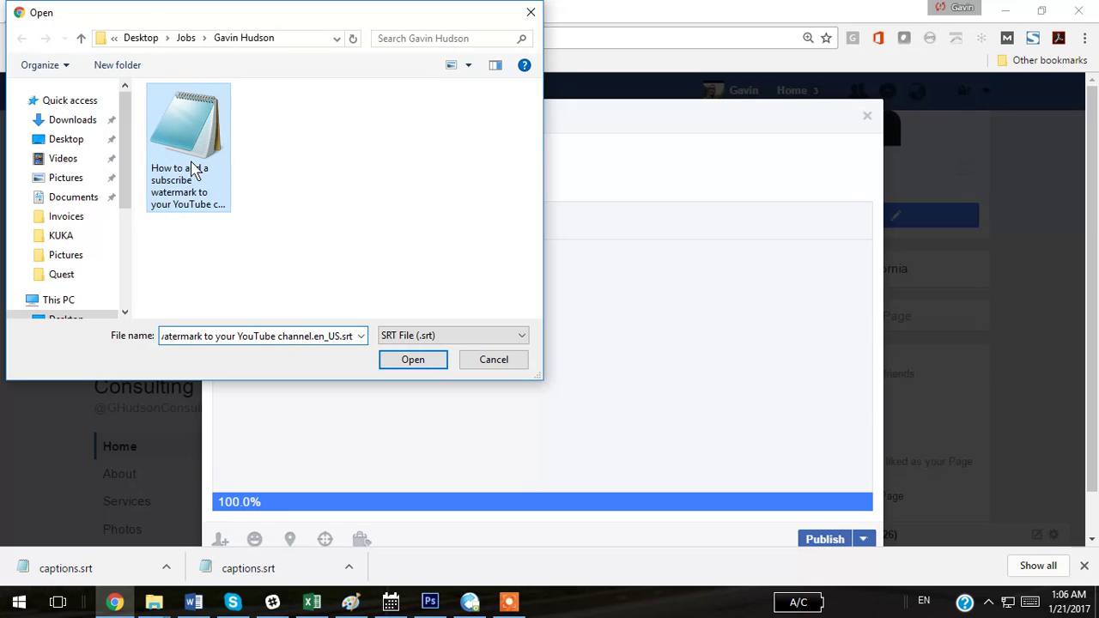
{"action": "double_click", "coordinate": [193, 168]}
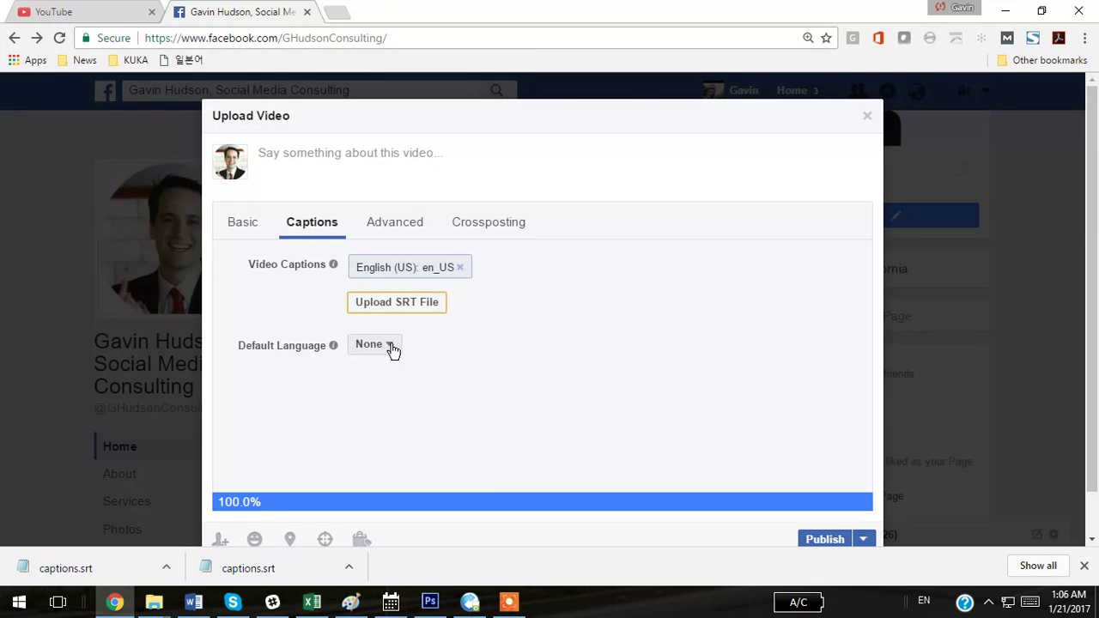
{"action": "left_click", "coordinate": [391, 349]}
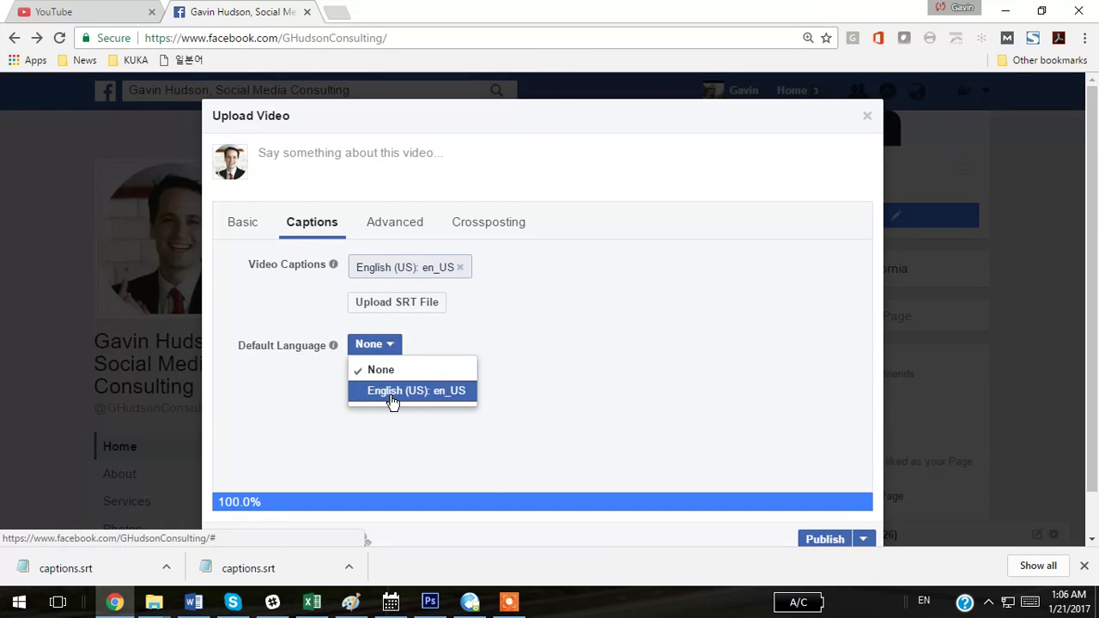
{"action": "left_click", "coordinate": [391, 392]}
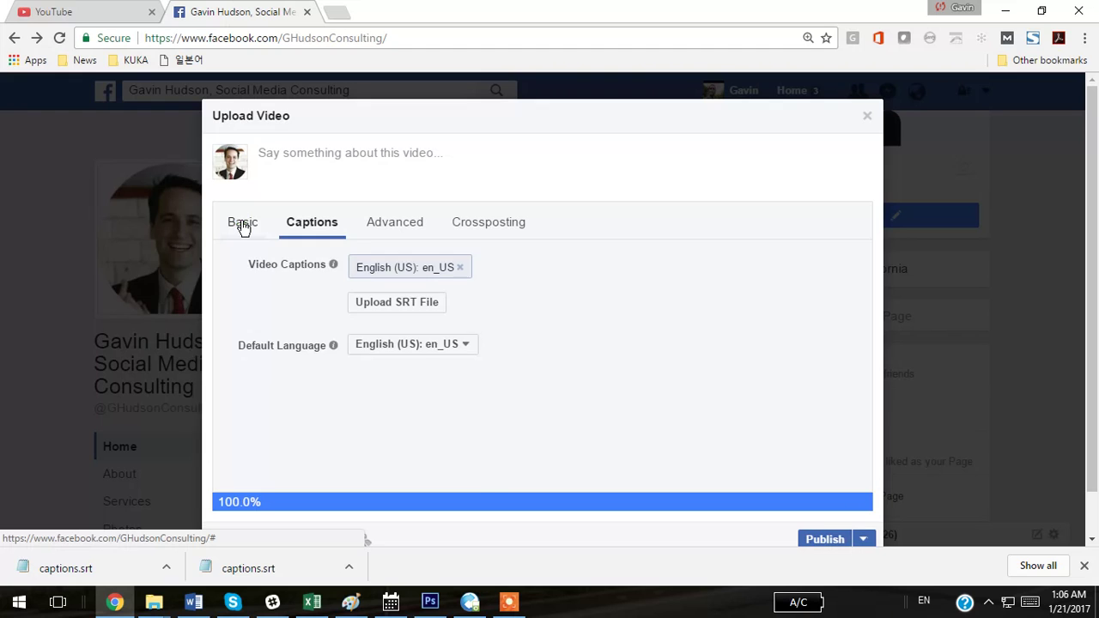
Return to the basic details of the video upload, then close it and discard the unpublished post
{"action": "left_click", "coordinate": [243, 225]}
{"action": "left_click", "coordinate": [345, 163]}
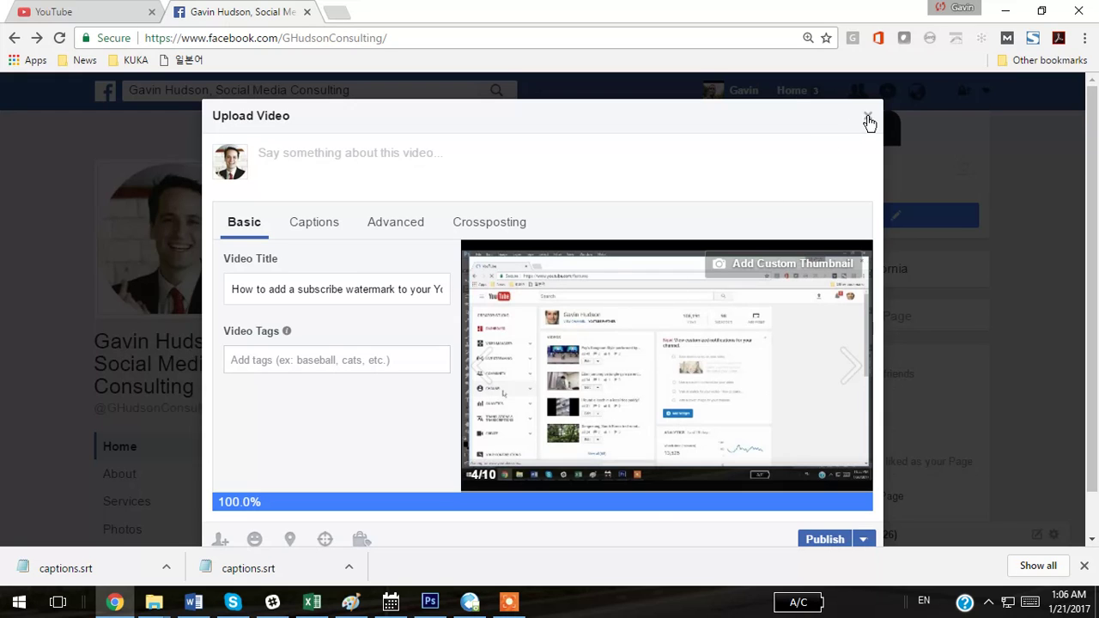
{"action": "left_click", "coordinate": [867, 115]}
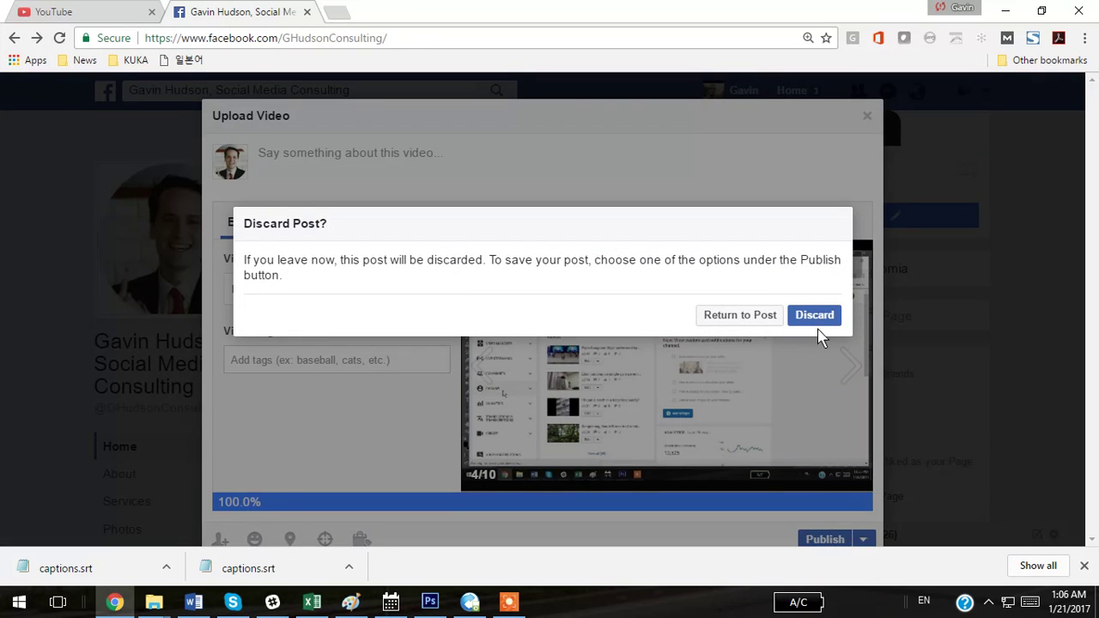
{"action": "left_click", "coordinate": [818, 316]}
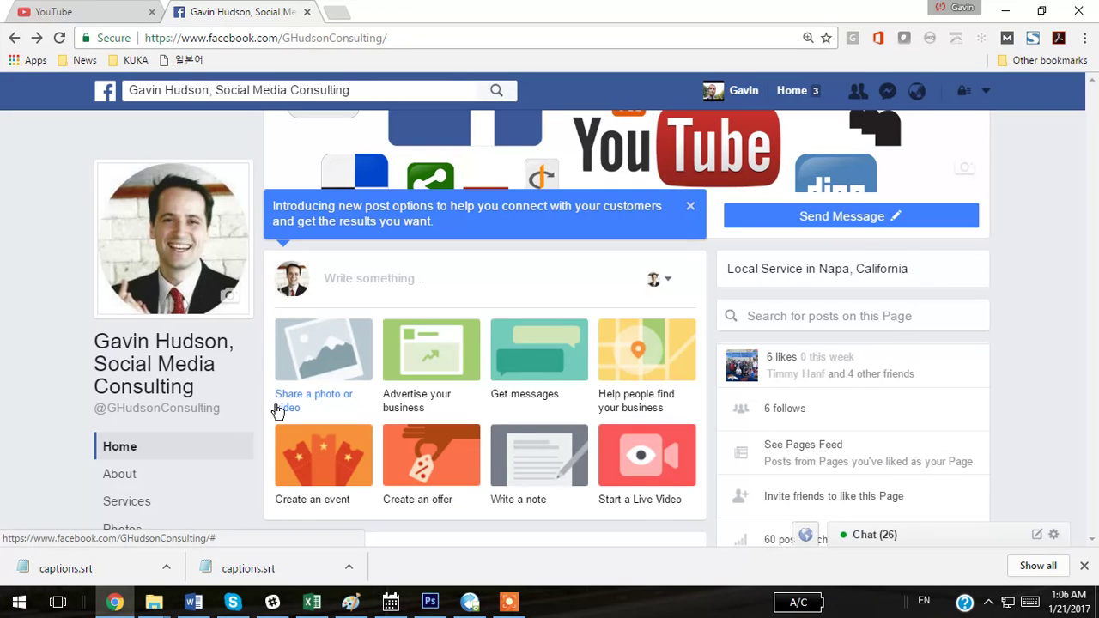
Find the already published watermark tutorial post on the page and examine the captions on its playing video
{"action": "scroll", "coordinate": [276, 412], "scroll_direction": "down", "scroll_amount": 3}
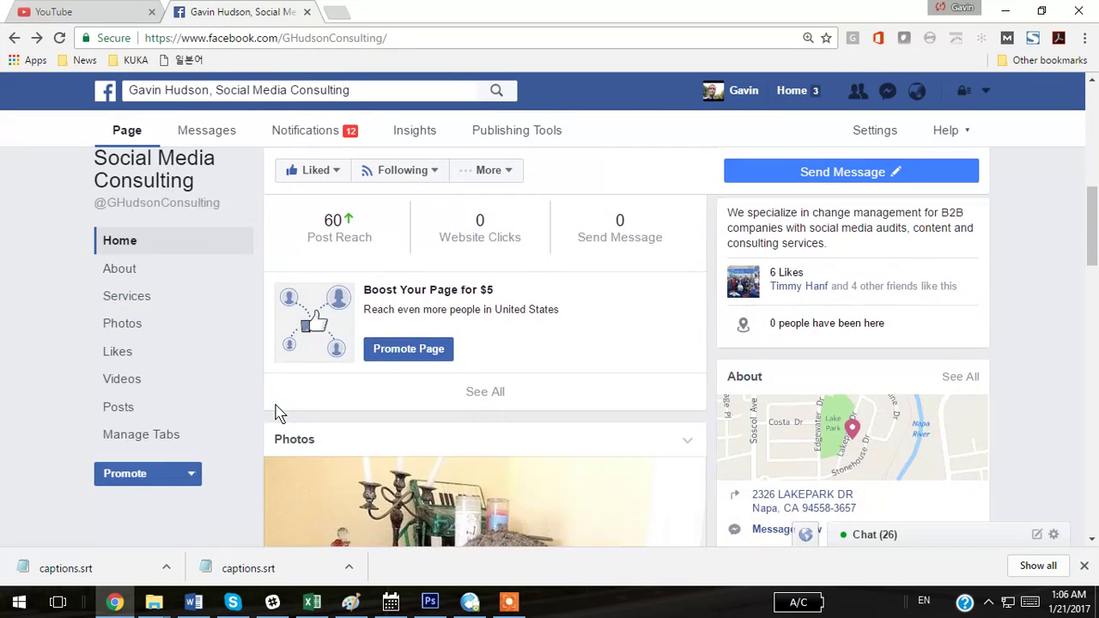
{"action": "scroll", "coordinate": [276, 412], "scroll_direction": "down", "scroll_amount": 4}
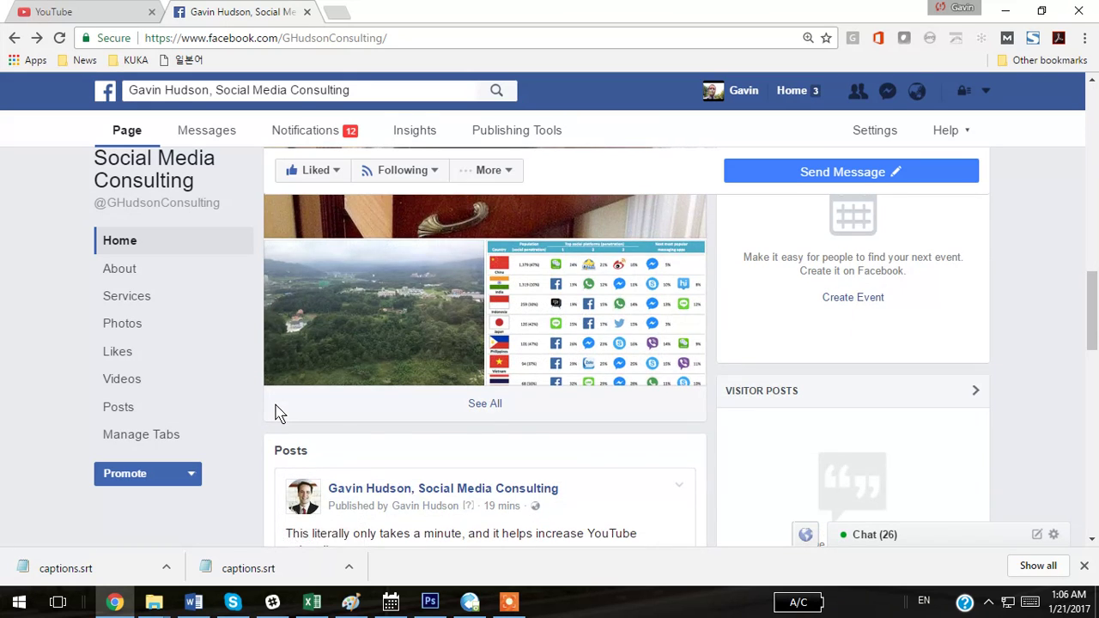
{"action": "scroll", "coordinate": [277, 412], "scroll_direction": "down", "scroll_amount": 5}
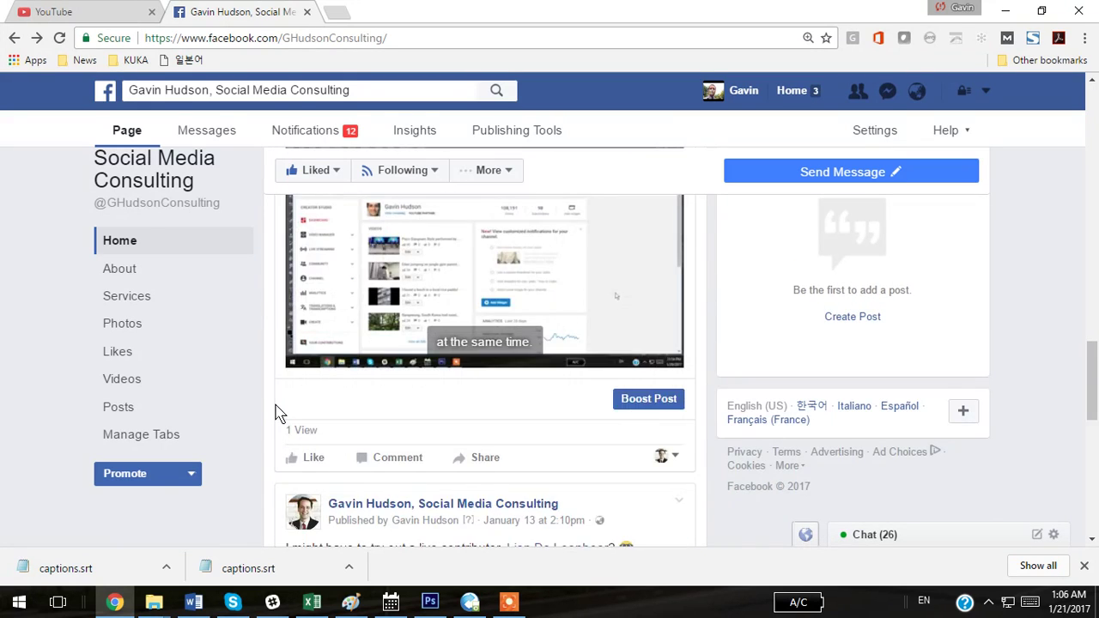
{"action": "scroll", "coordinate": [277, 412], "scroll_direction": "up", "scroll_amount": 1}
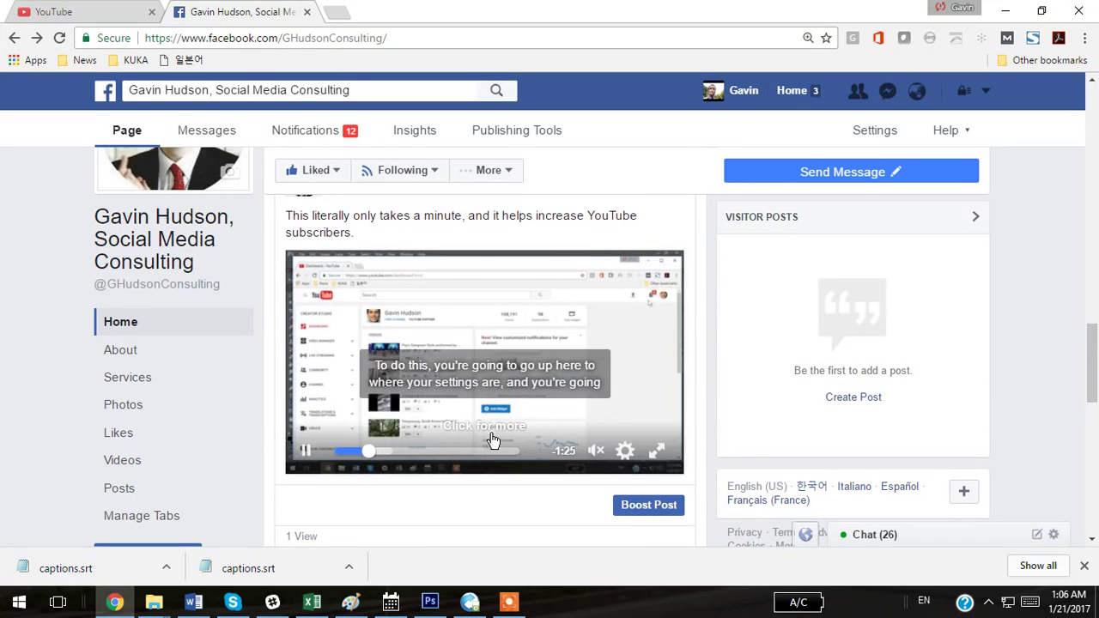